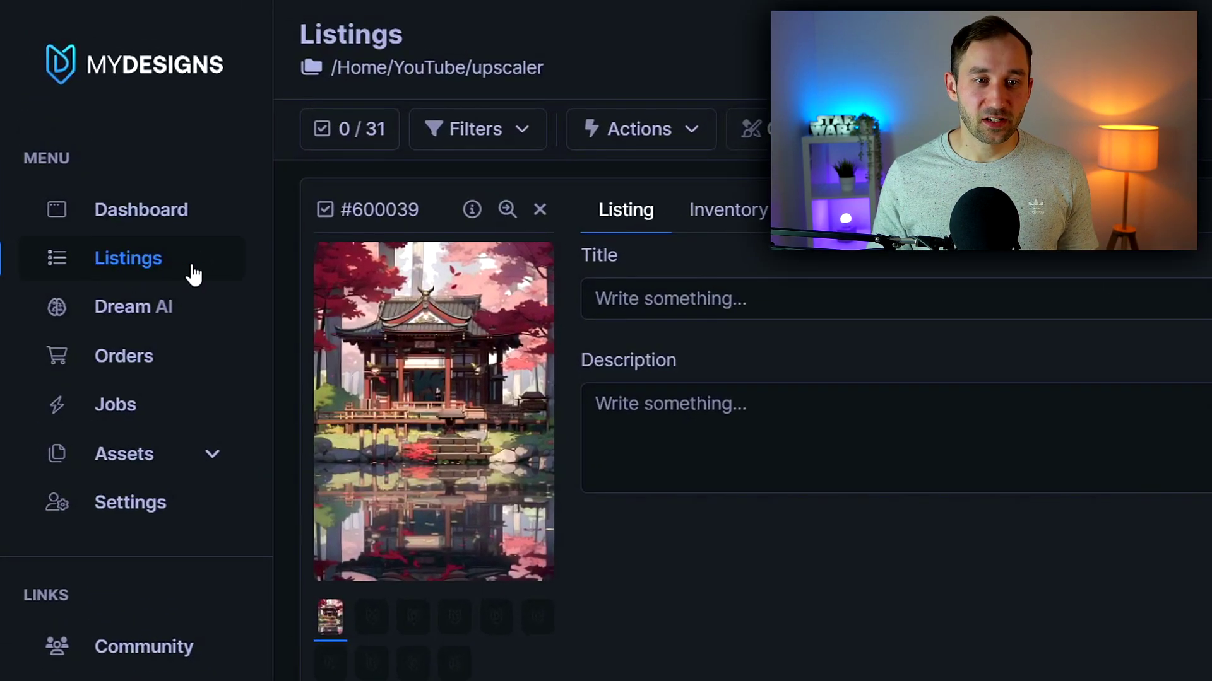
- Open the Collections browser to reach the Home / YouTube / upscaler collection of 31 listings
{"action": "left_click", "coordinate": [353, 70]}
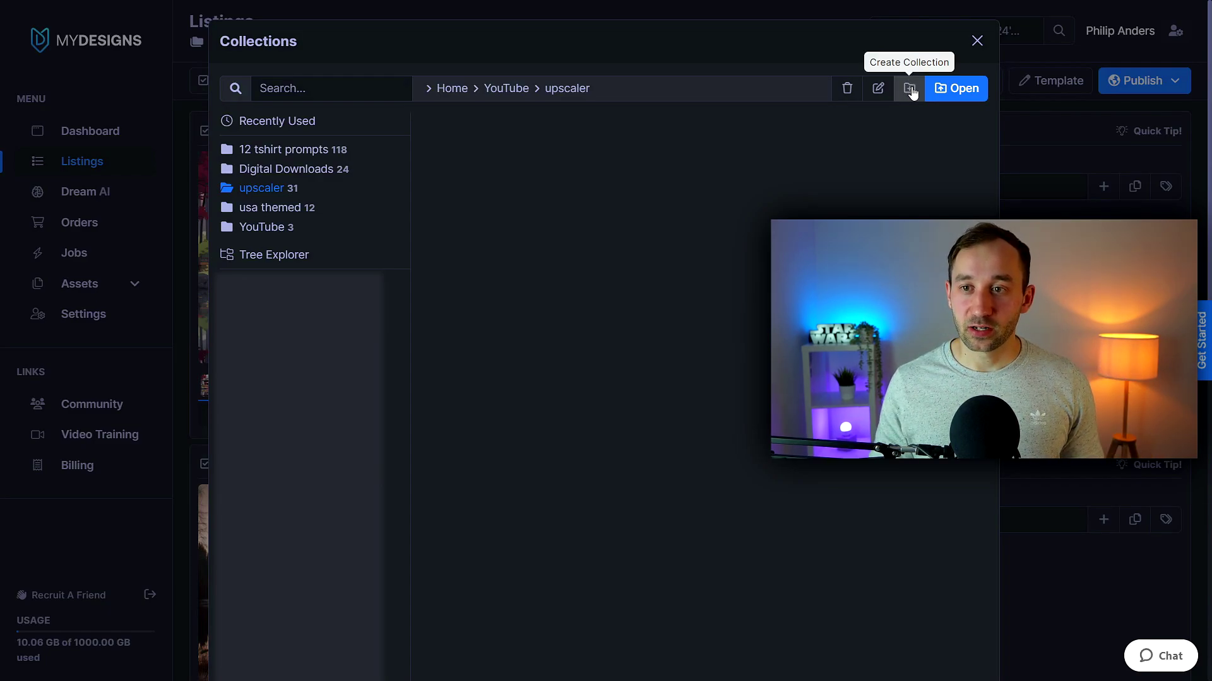
{"action": "left_click", "coordinate": [911, 92]}
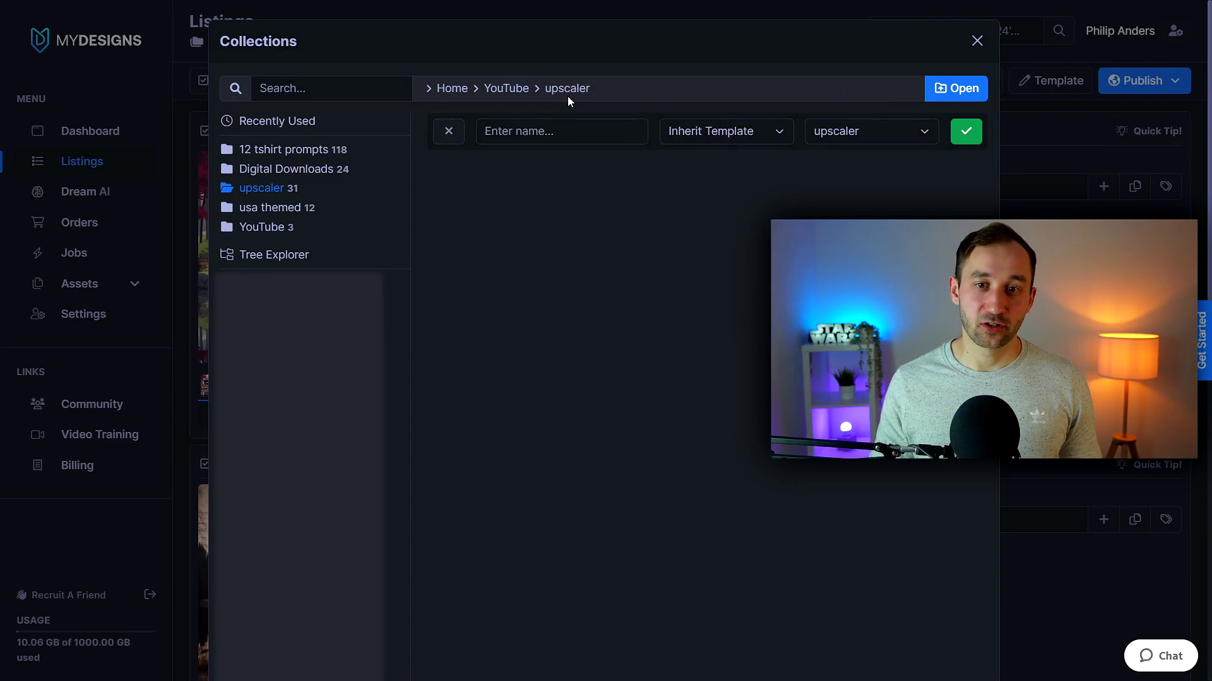
{"action": "left_click", "coordinate": [716, 131]}
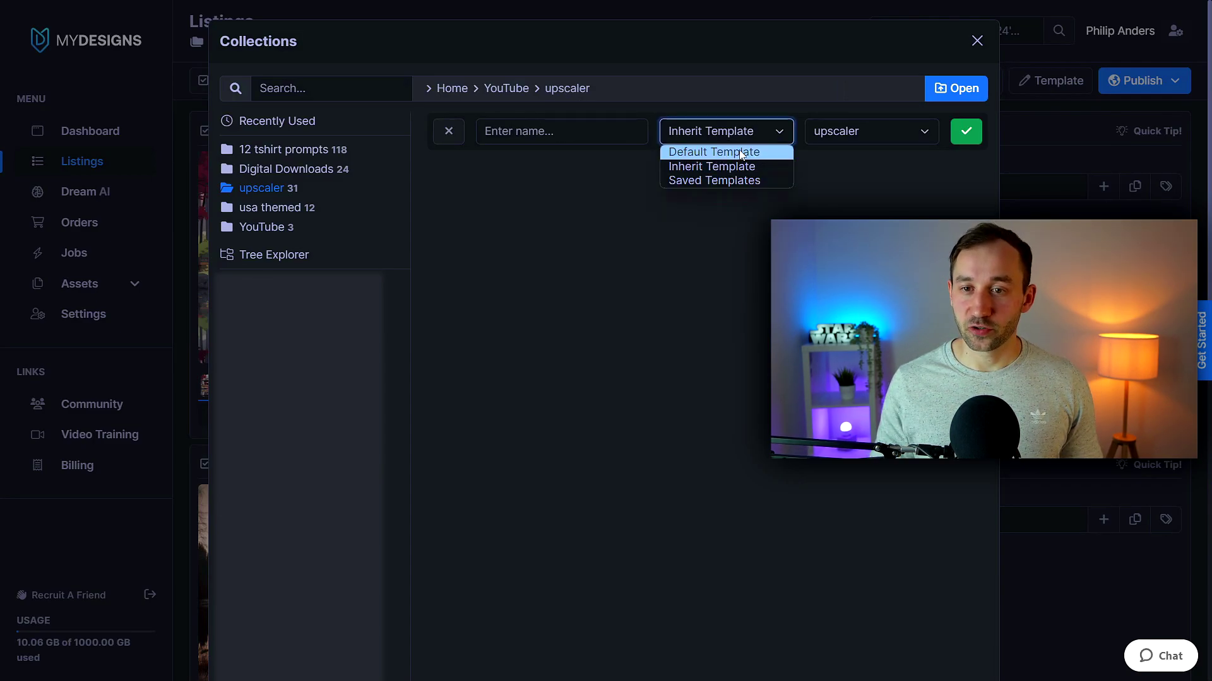
{"action": "left_click", "coordinate": [742, 153]}
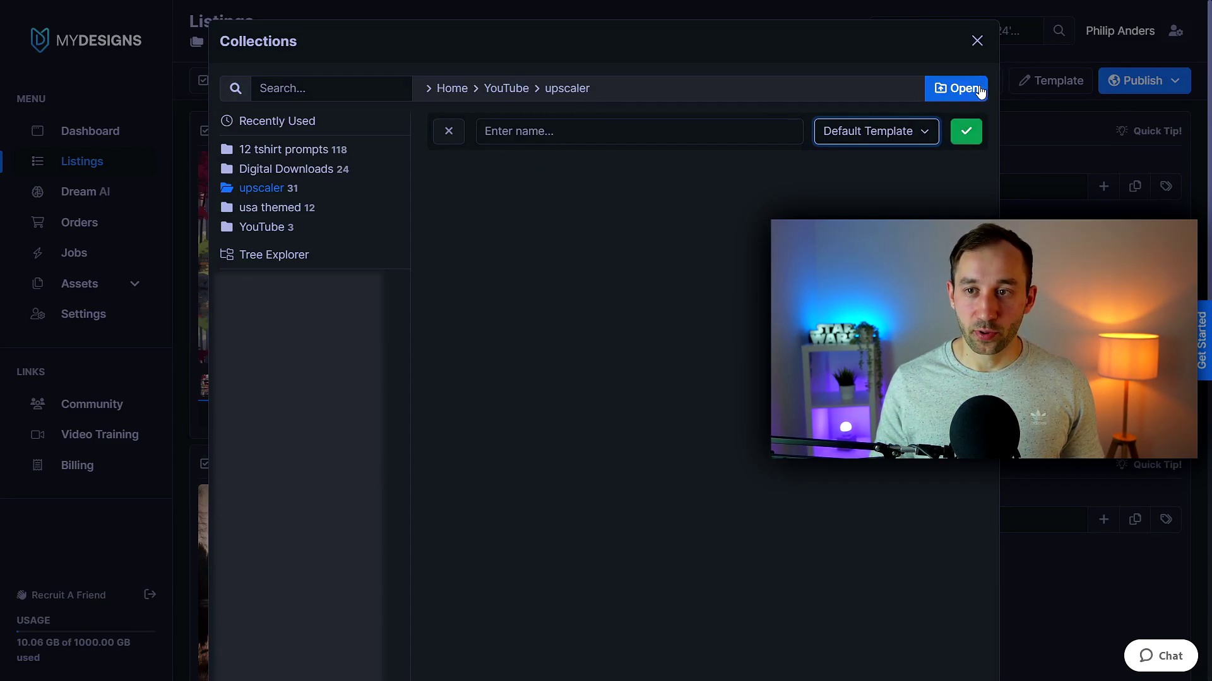
{"action": "left_click", "coordinate": [976, 41]}
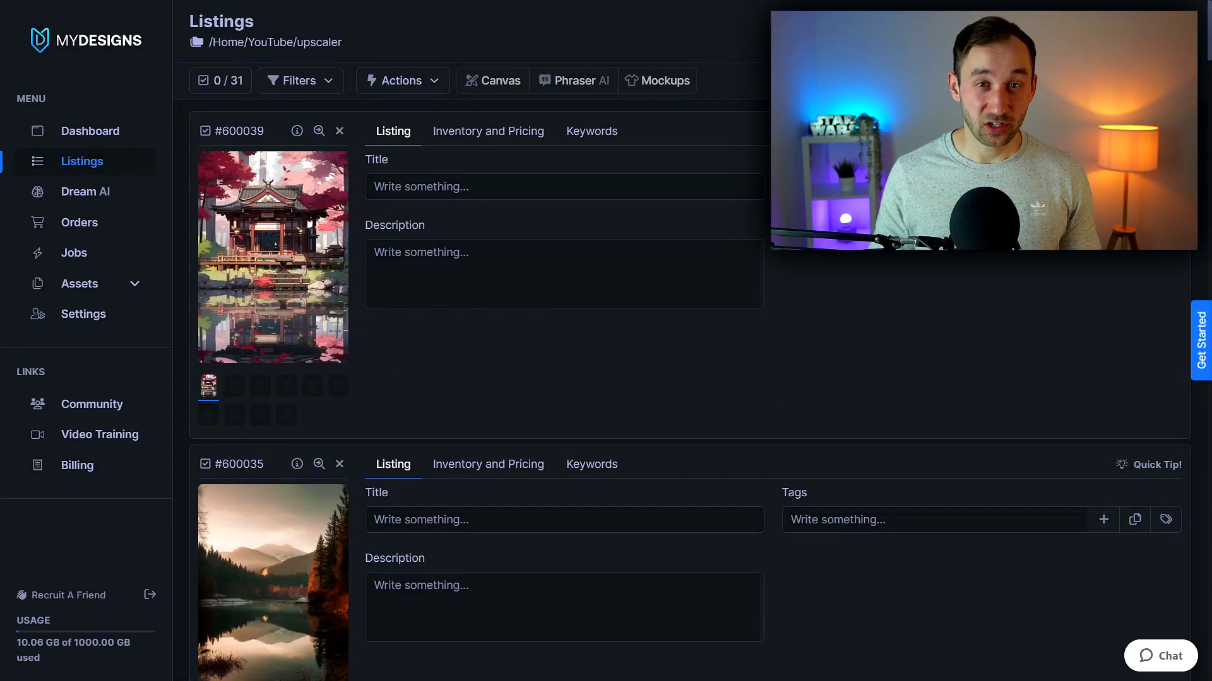
{"action": "scroll", "coordinate": [287, 535], "scroll_direction": "down", "scroll_amount": 5}
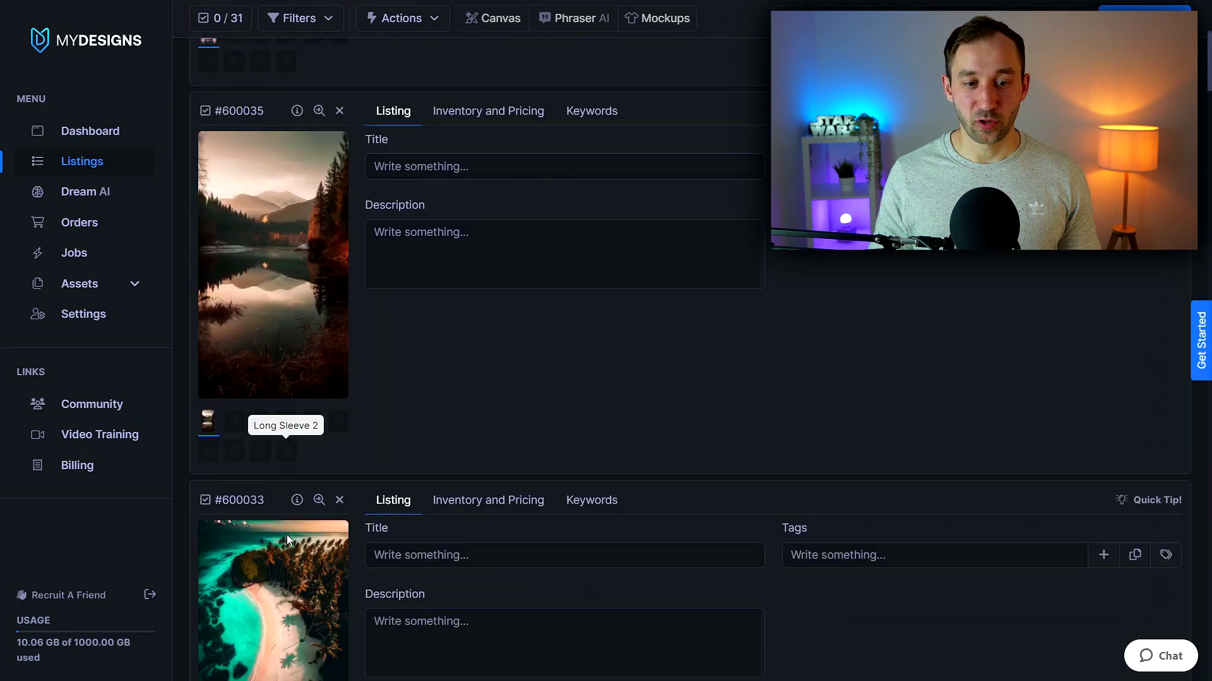
{"action": "scroll", "coordinate": [292, 569], "scroll_direction": "up", "scroll_amount": 5}
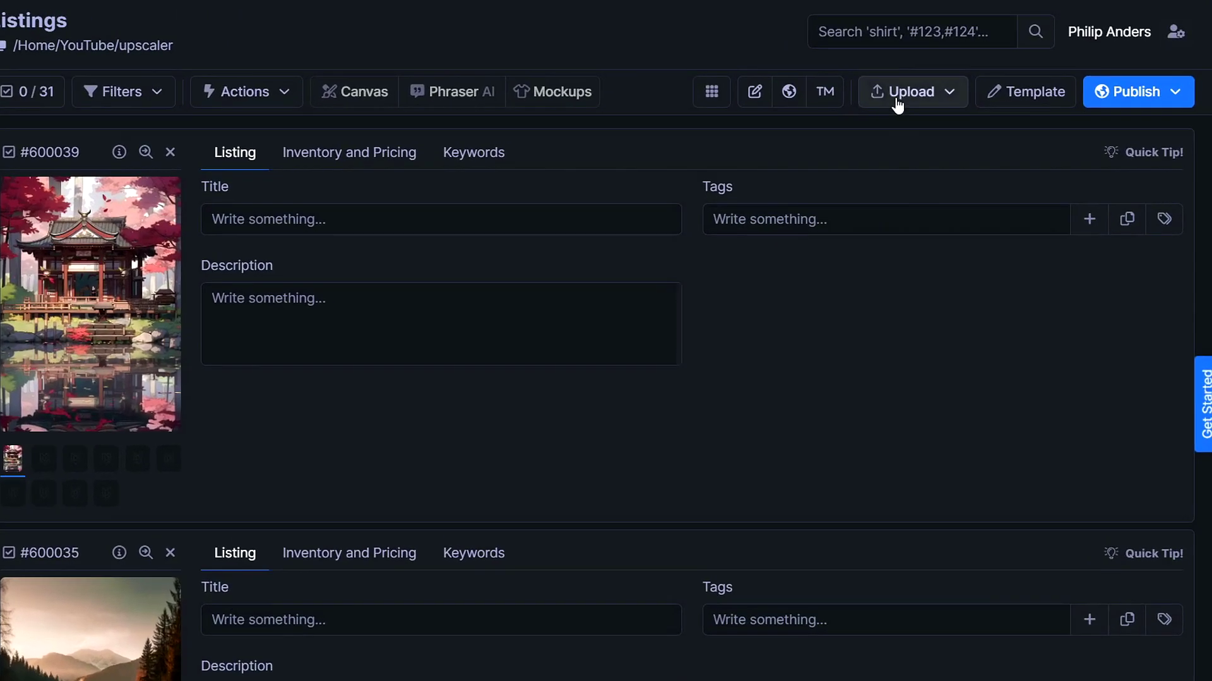
{"action": "left_click", "coordinate": [754, 135]}
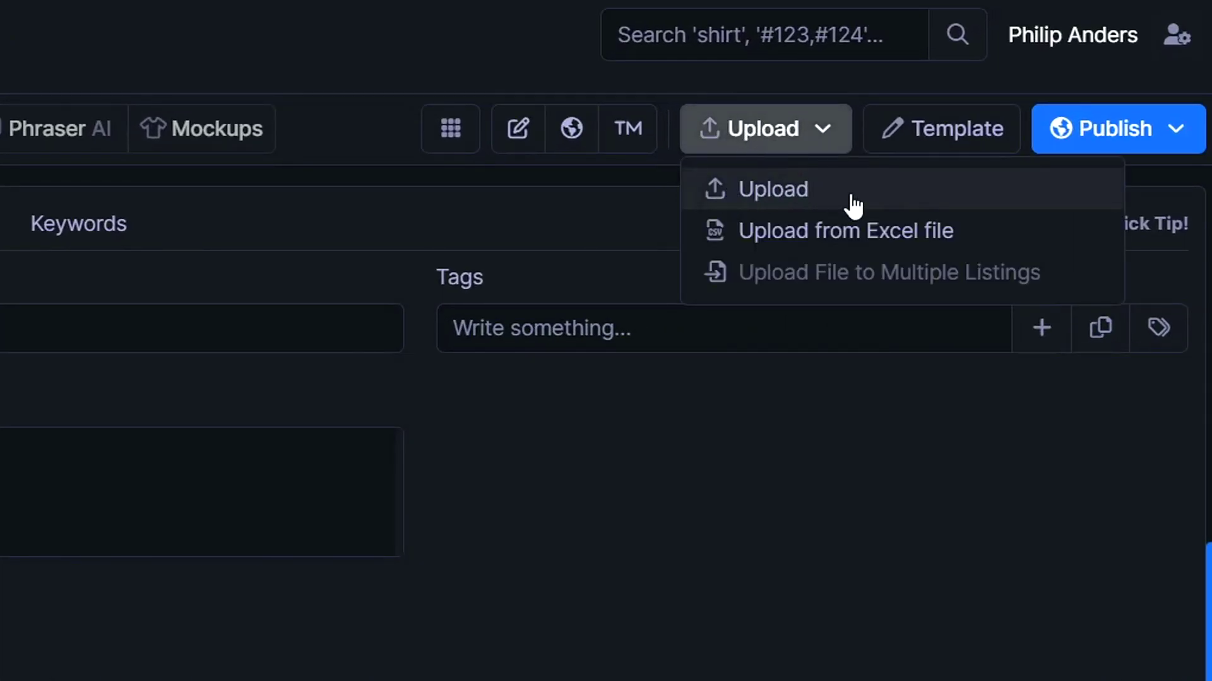
{"action": "left_click", "coordinate": [851, 204]}
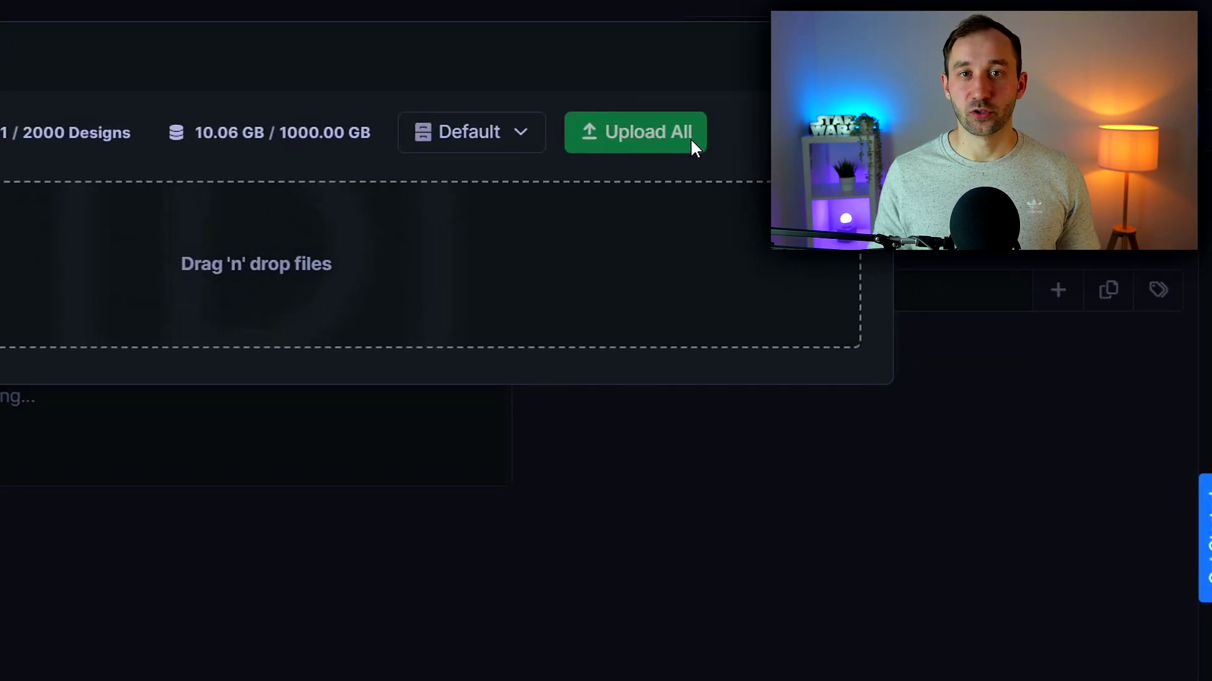
{"action": "left_click", "coordinate": [691, 137]}
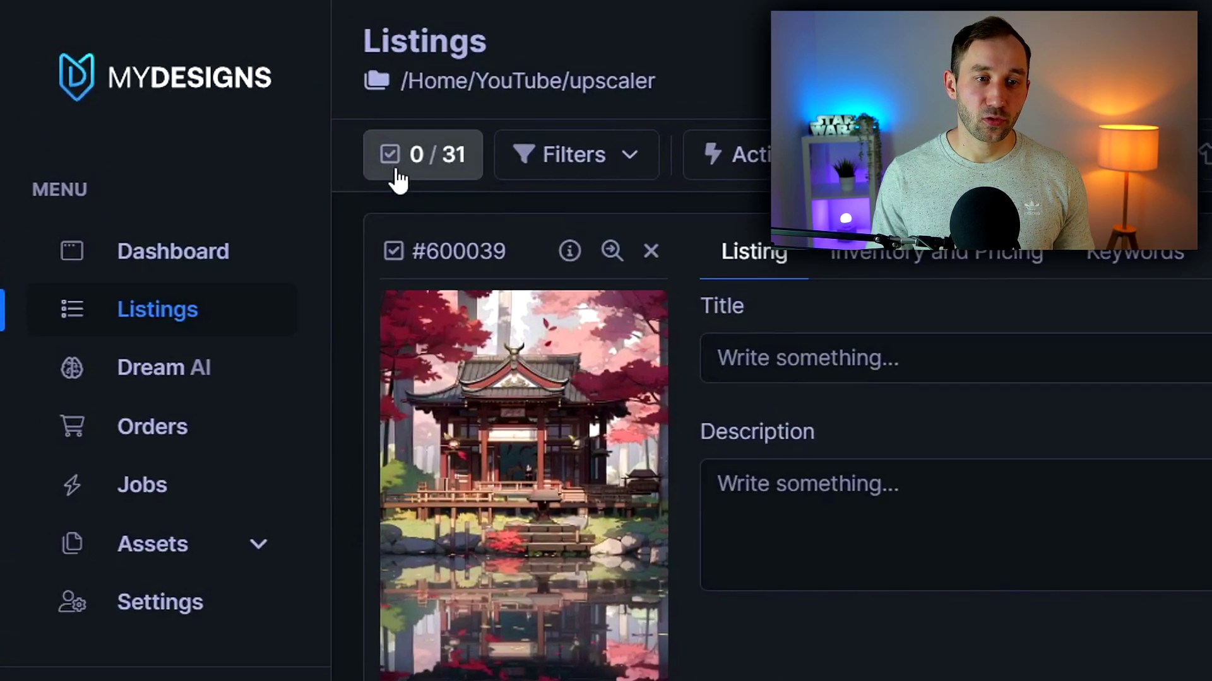
- Select all 31 upscaler listings with Select All, after briefly trying a range ending at 24
{"action": "left_click", "coordinate": [443, 174]}
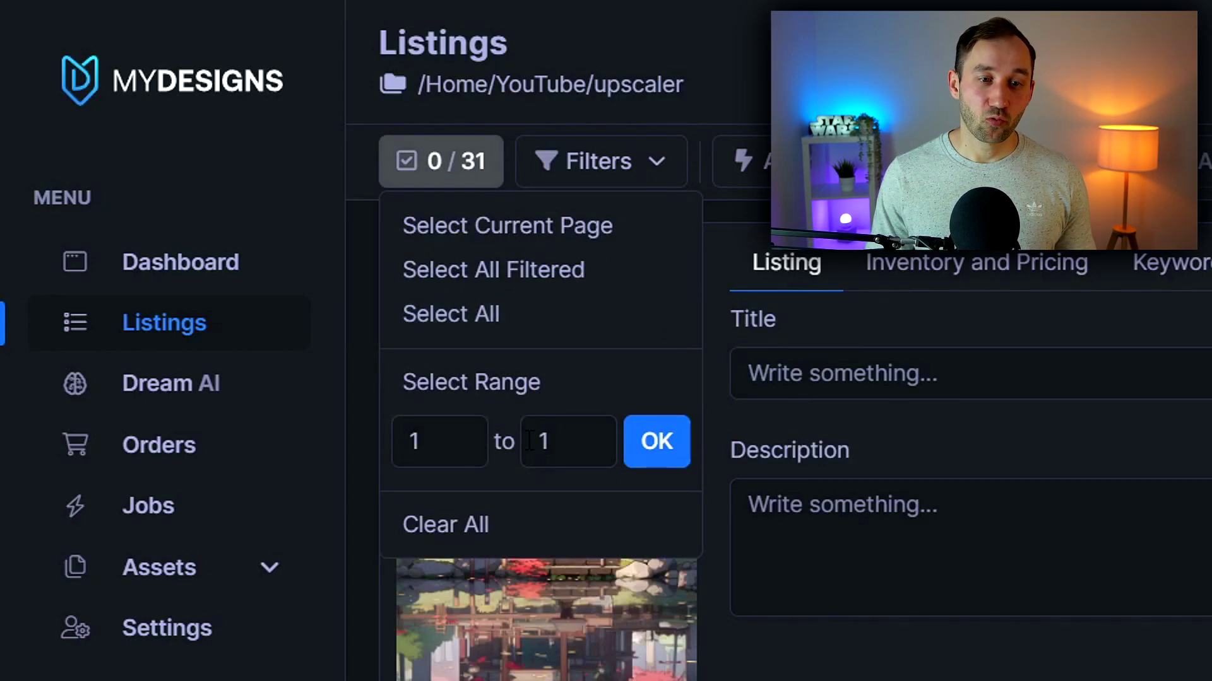
{"action": "left_click_drag", "start_coordinate": [557, 438], "coordinate": [527, 438]}
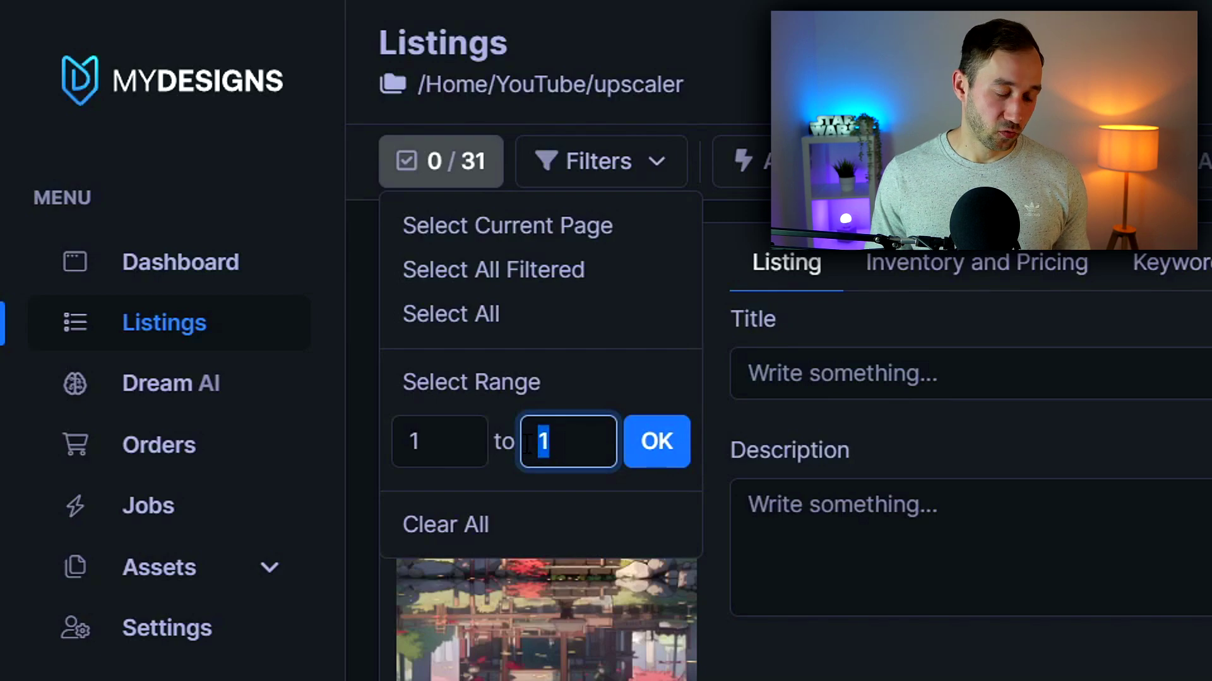
{"action": "type", "text": "24"}
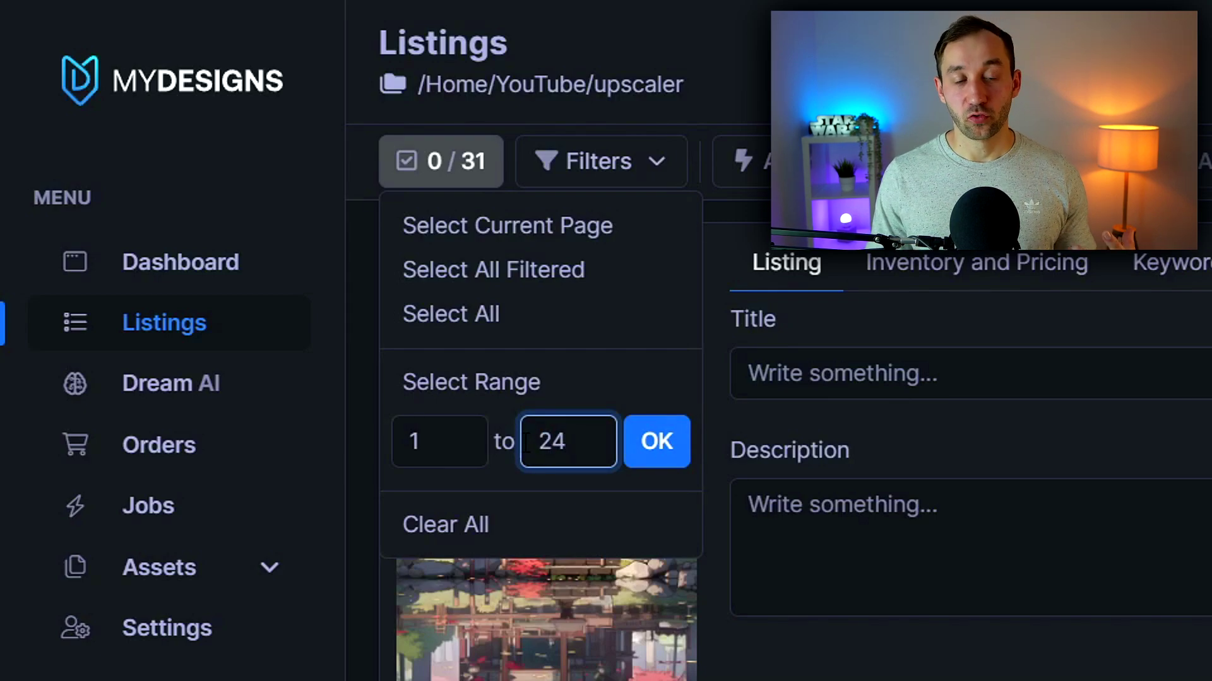
{"action": "left_click", "coordinate": [603, 378]}
{"action": "left_click", "coordinate": [468, 183]}
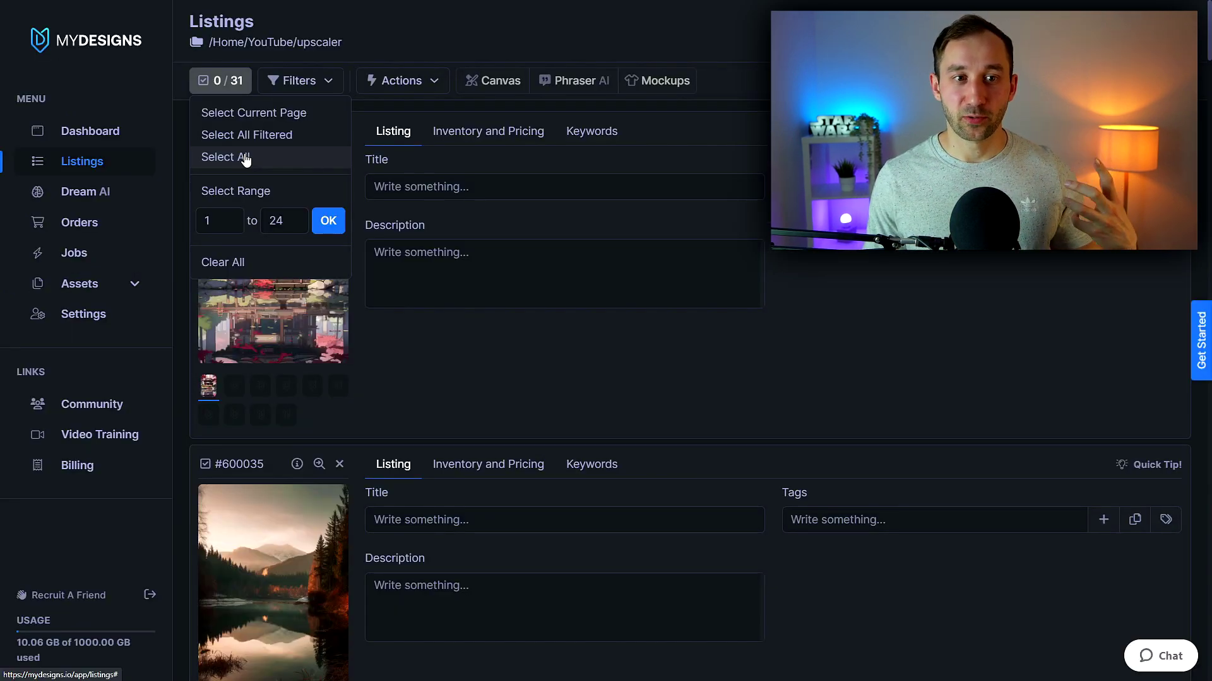
{"action": "left_click", "coordinate": [246, 160]}
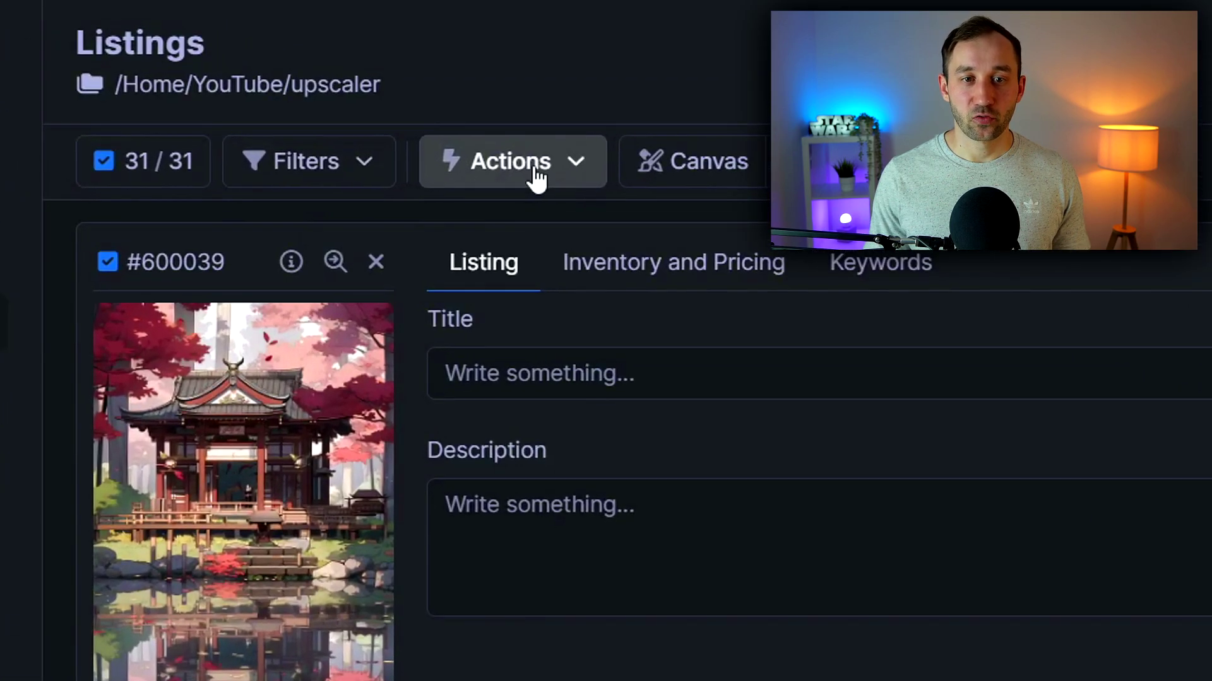
- Open the bulk Upscale Image action for all 31 selected listings
{"action": "left_click", "coordinate": [537, 180]}
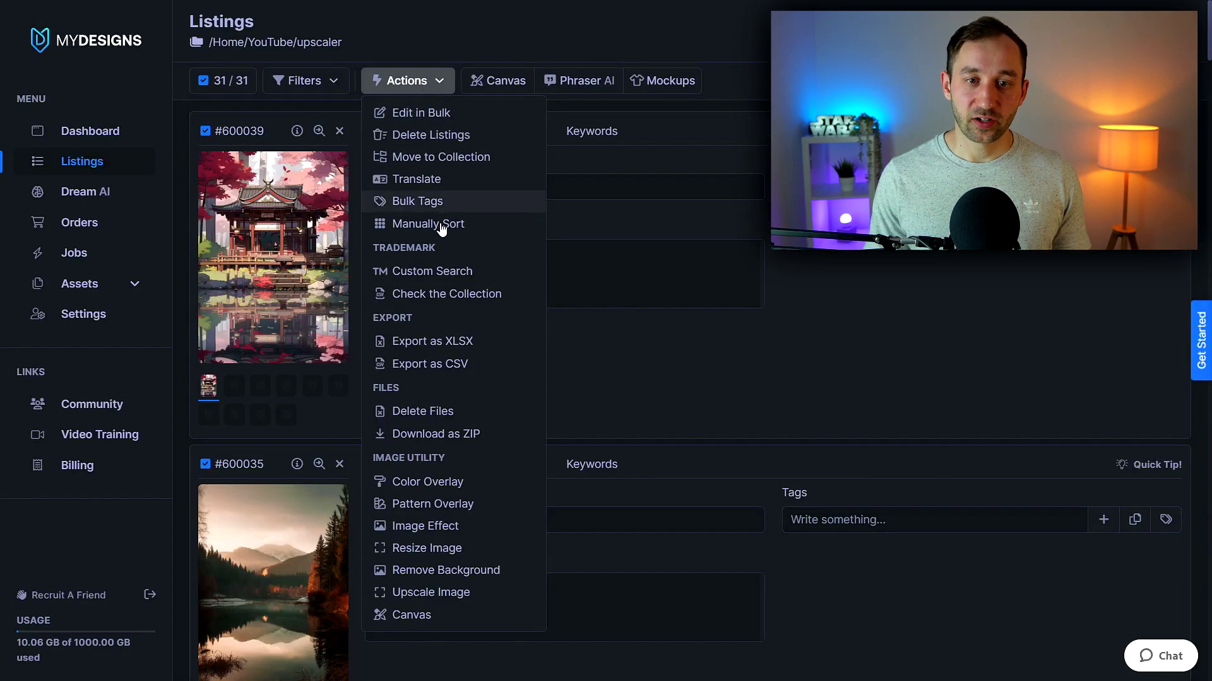
{"action": "scroll", "coordinate": [439, 376], "scroll_direction": "down", "scroll_amount": 1}
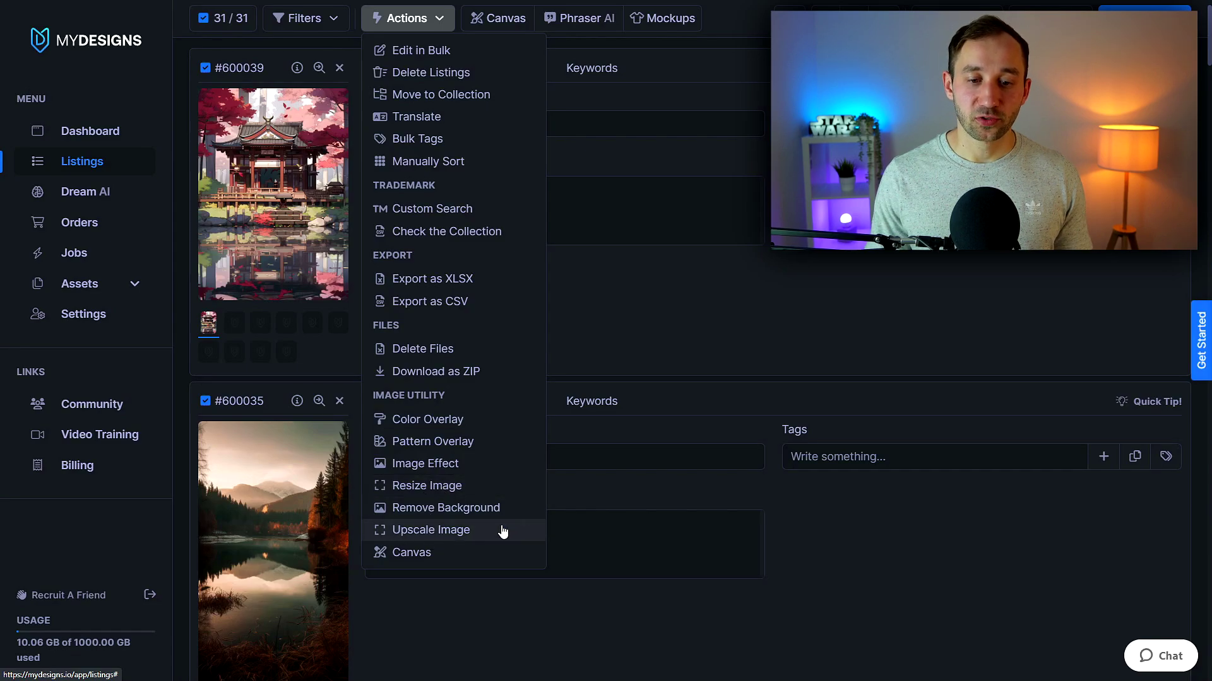
{"action": "left_click", "coordinate": [446, 530]}
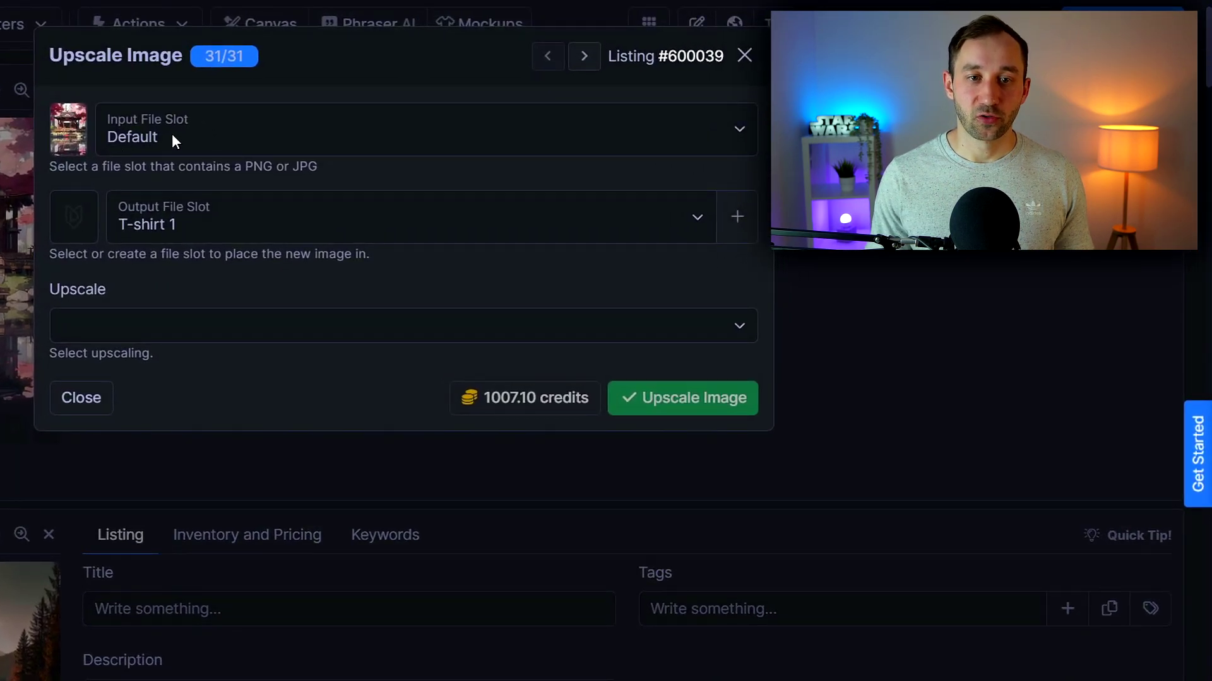
- Keep input slot Default and output slot T-shirt 1, then show the upscale factors
{"action": "left_click", "coordinate": [173, 134]}
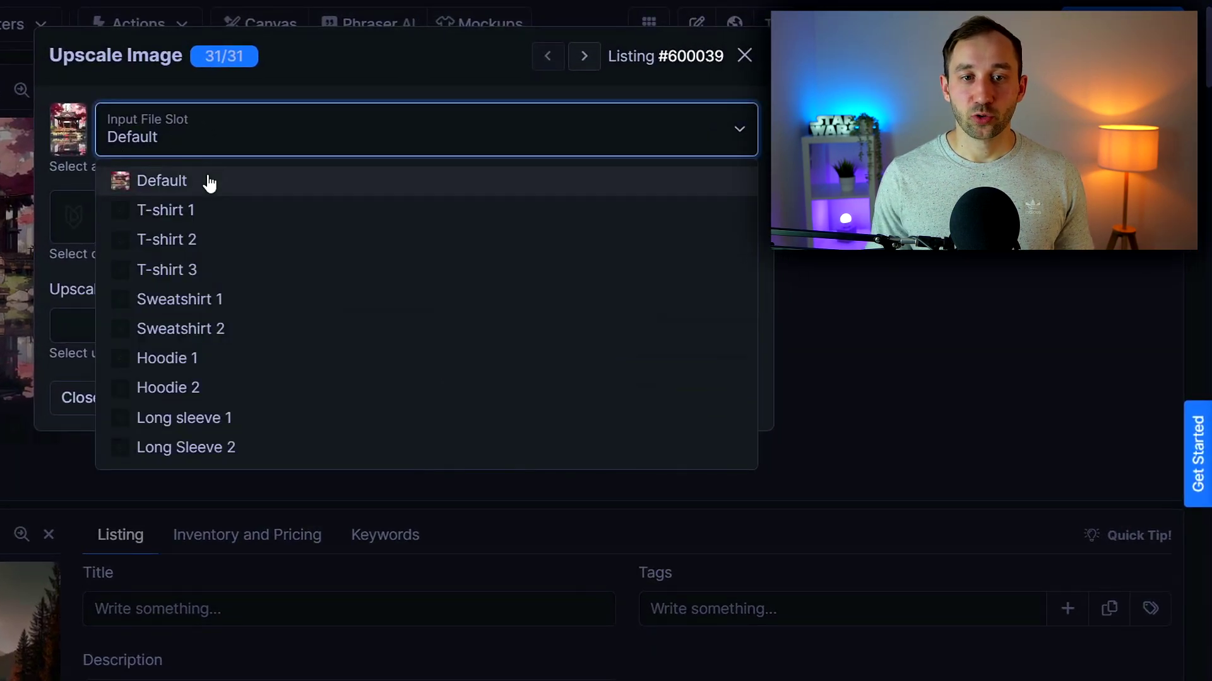
{"action": "left_click", "coordinate": [279, 82]}
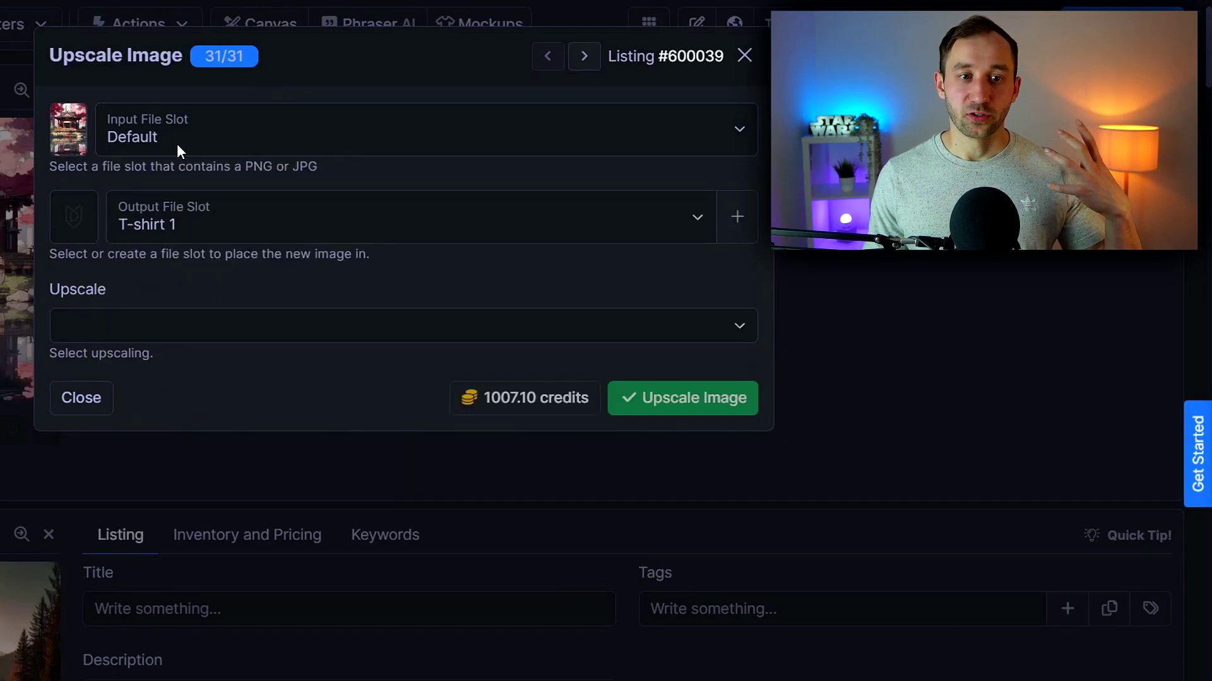
{"action": "left_click", "coordinate": [180, 233]}
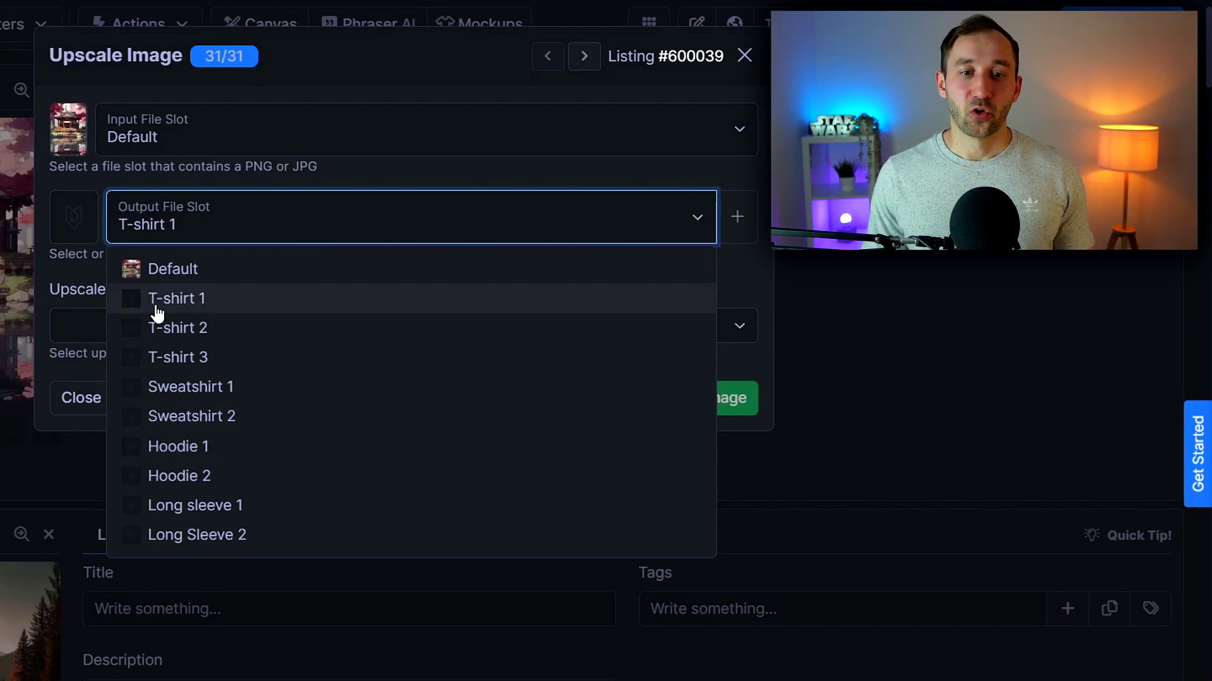
{"action": "left_click", "coordinate": [241, 309]}
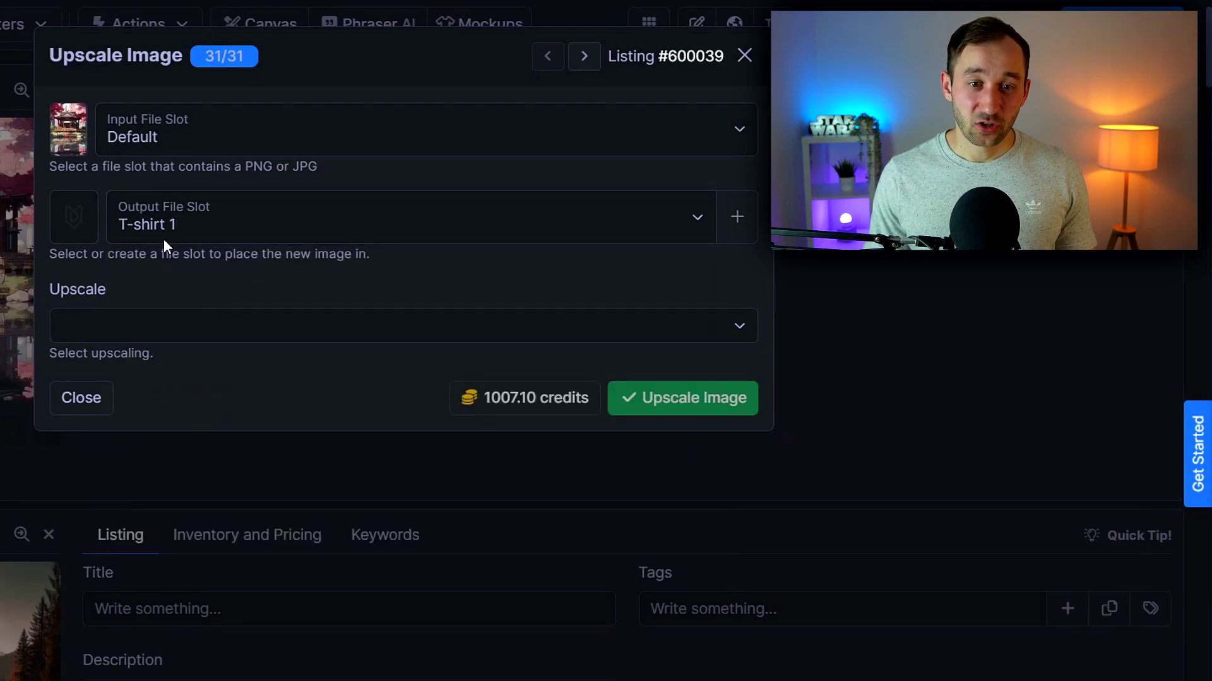
{"action": "left_click", "coordinate": [104, 329]}
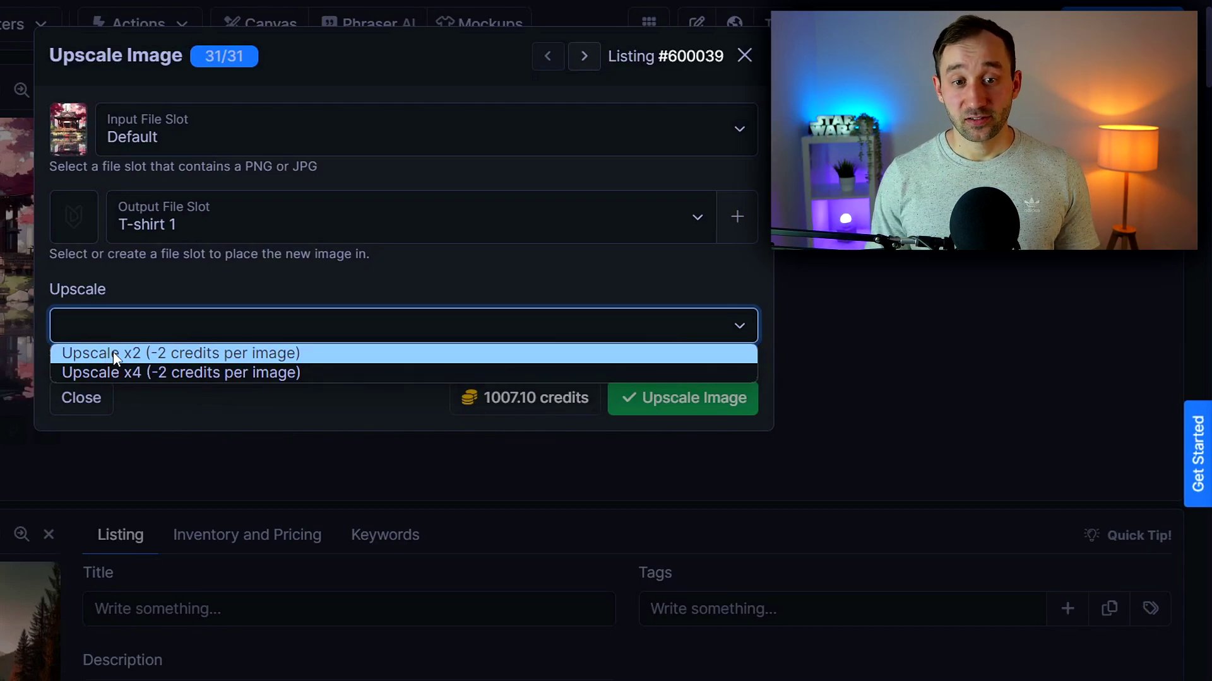
- Choose Upscale x4 (2 credits per image) and review the Buy Credits packages
{"action": "left_click", "coordinate": [172, 377]}
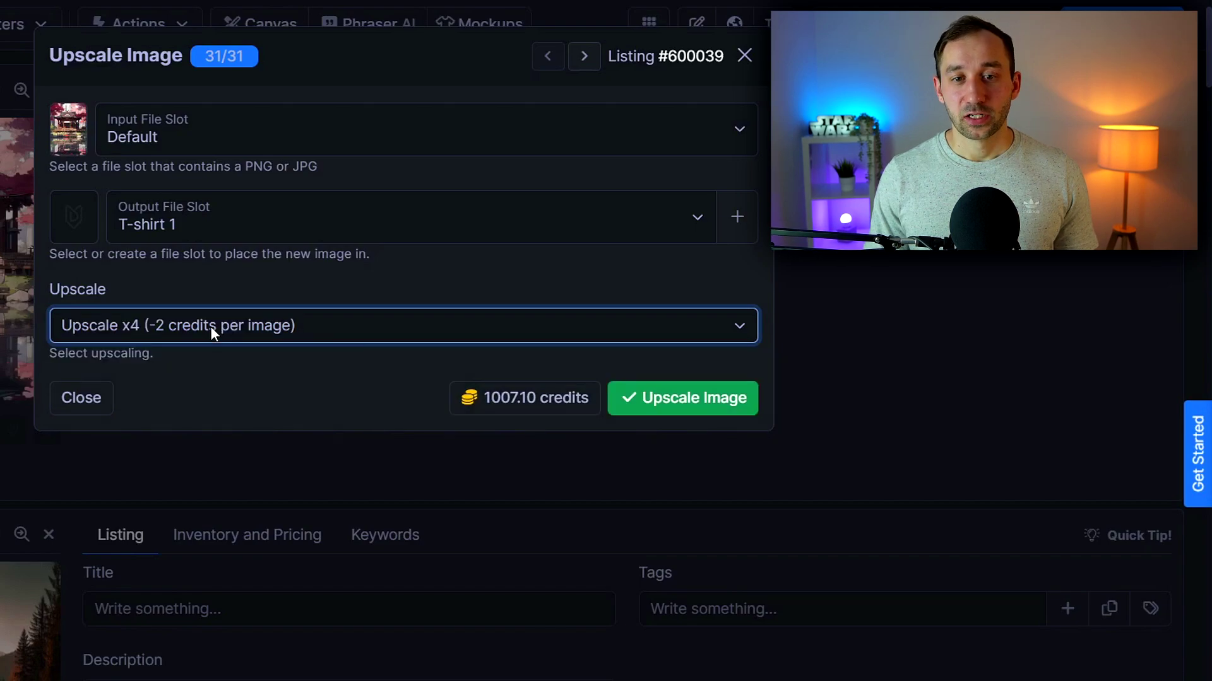
{"action": "left_click", "coordinate": [540, 401]}
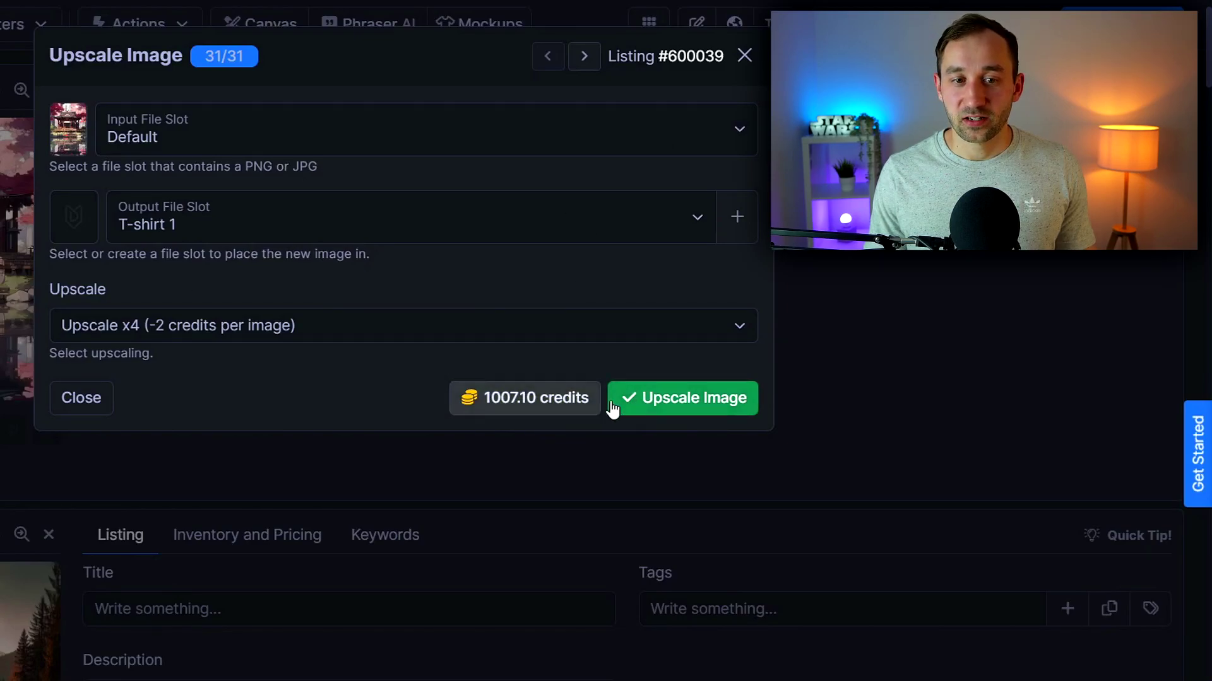
- Run the x4 upscale on all 31 listings, confirming the 62-credit charge
{"action": "left_click", "coordinate": [653, 401]}
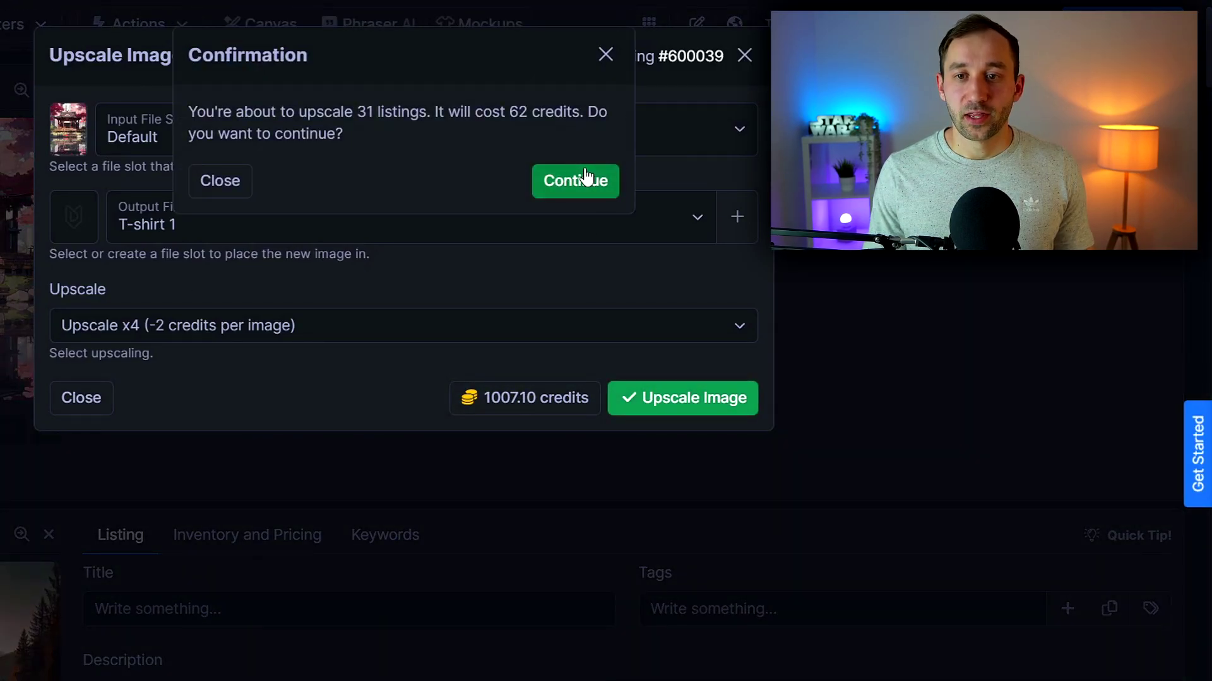
{"action": "left_click", "coordinate": [578, 180]}
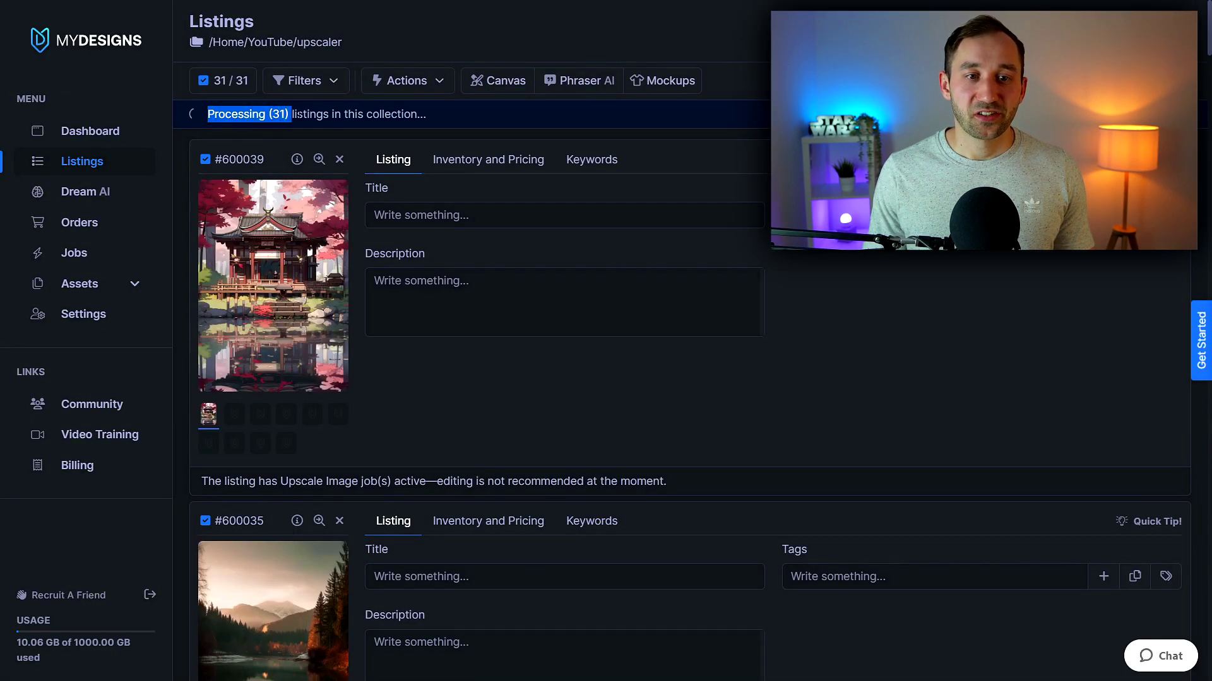
{"action": "left_click", "coordinate": [445, 116]}
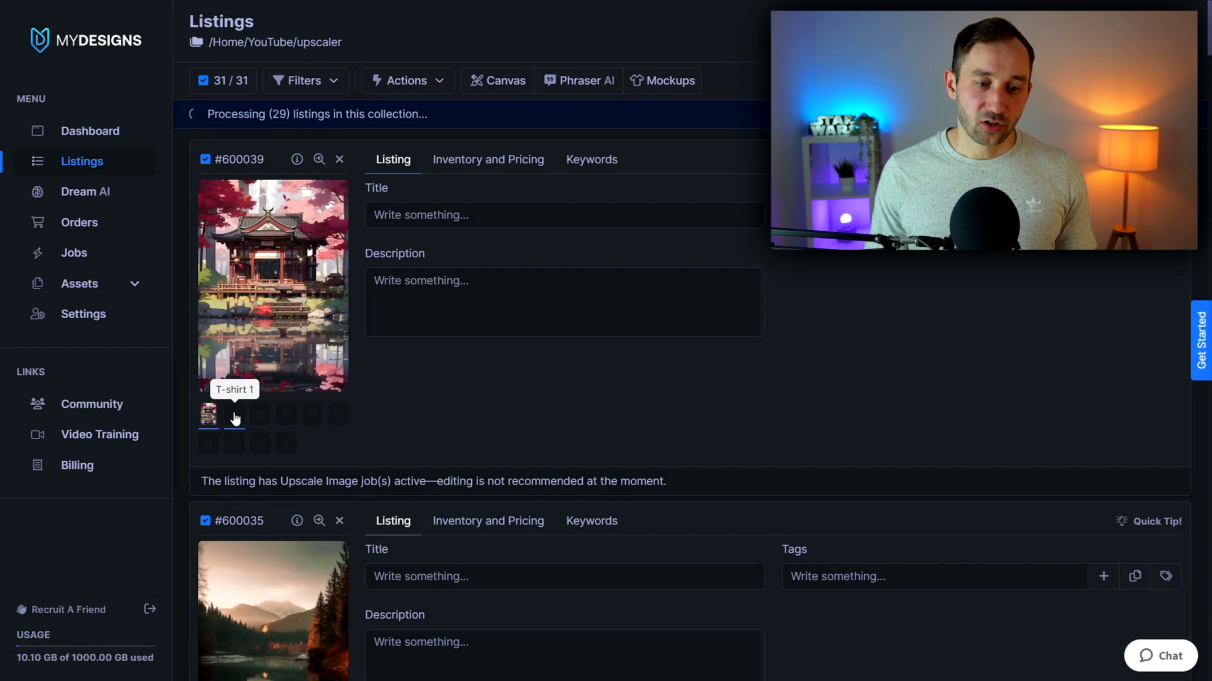
- Check the new T-shirt 1 upscaled files while scrolling through the listings
{"action": "scroll", "coordinate": [231, 407], "scroll_direction": "down", "scroll_amount": 1}
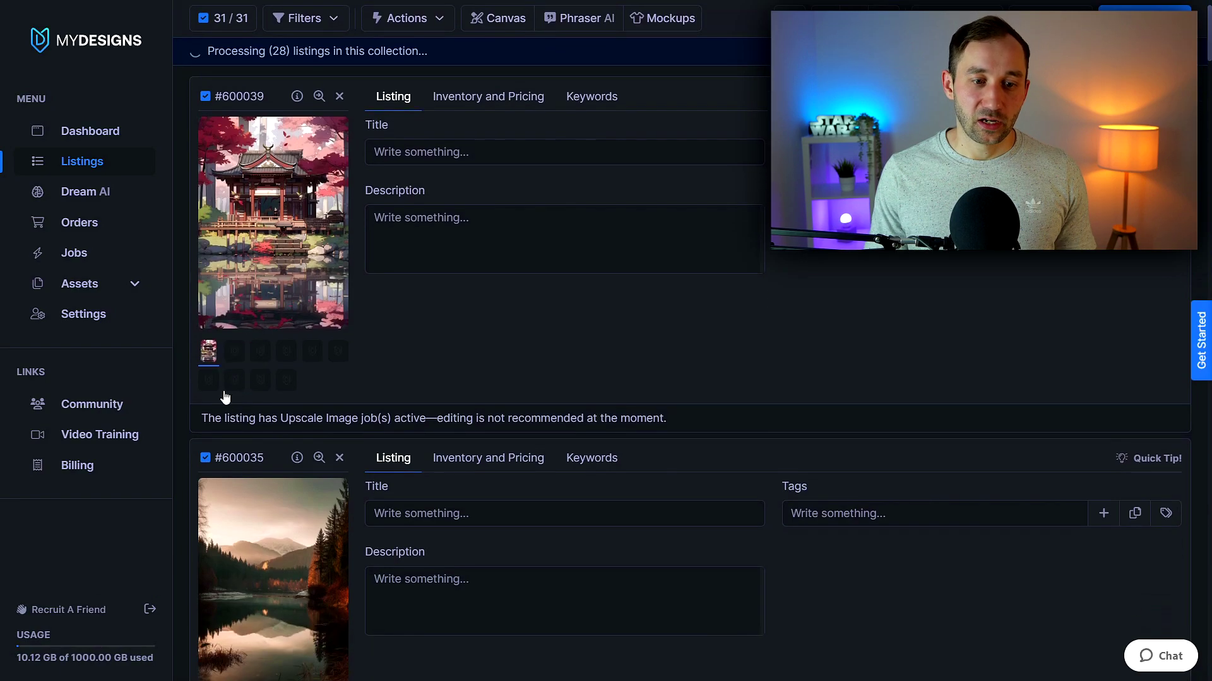
{"action": "left_click", "coordinate": [233, 357]}
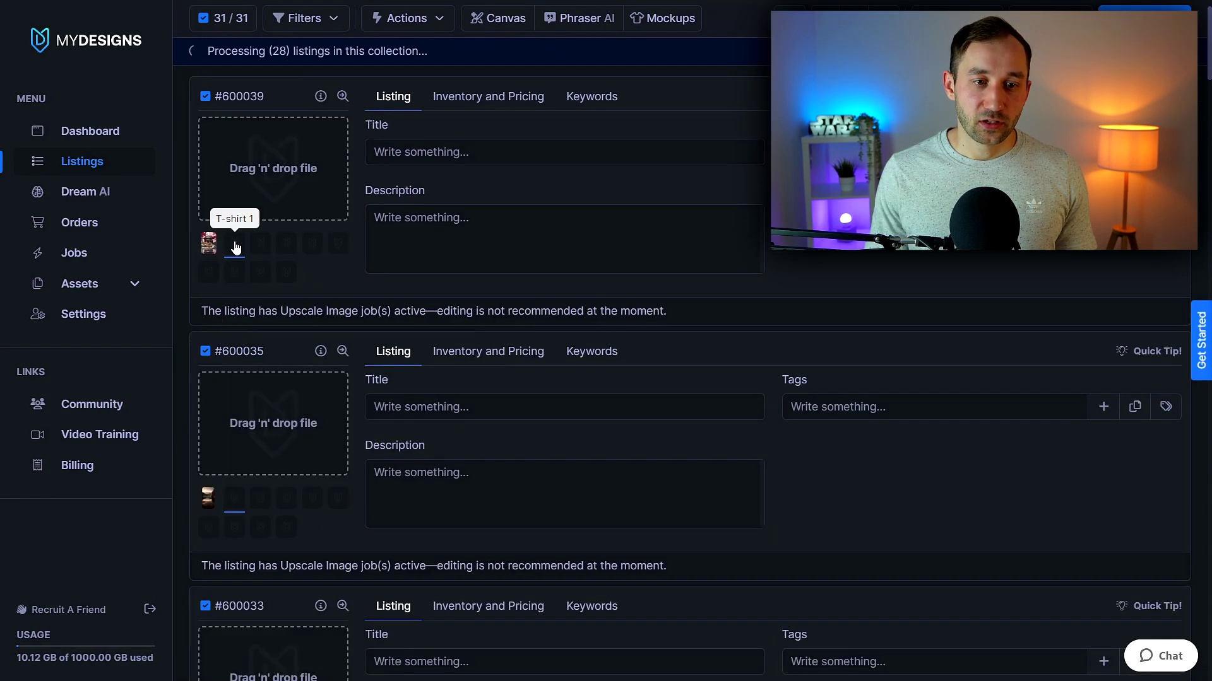
{"action": "scroll", "coordinate": [249, 309], "scroll_direction": "down", "scroll_amount": 1}
{"action": "scroll", "coordinate": [262, 442], "scroll_direction": "up", "scroll_amount": 2}
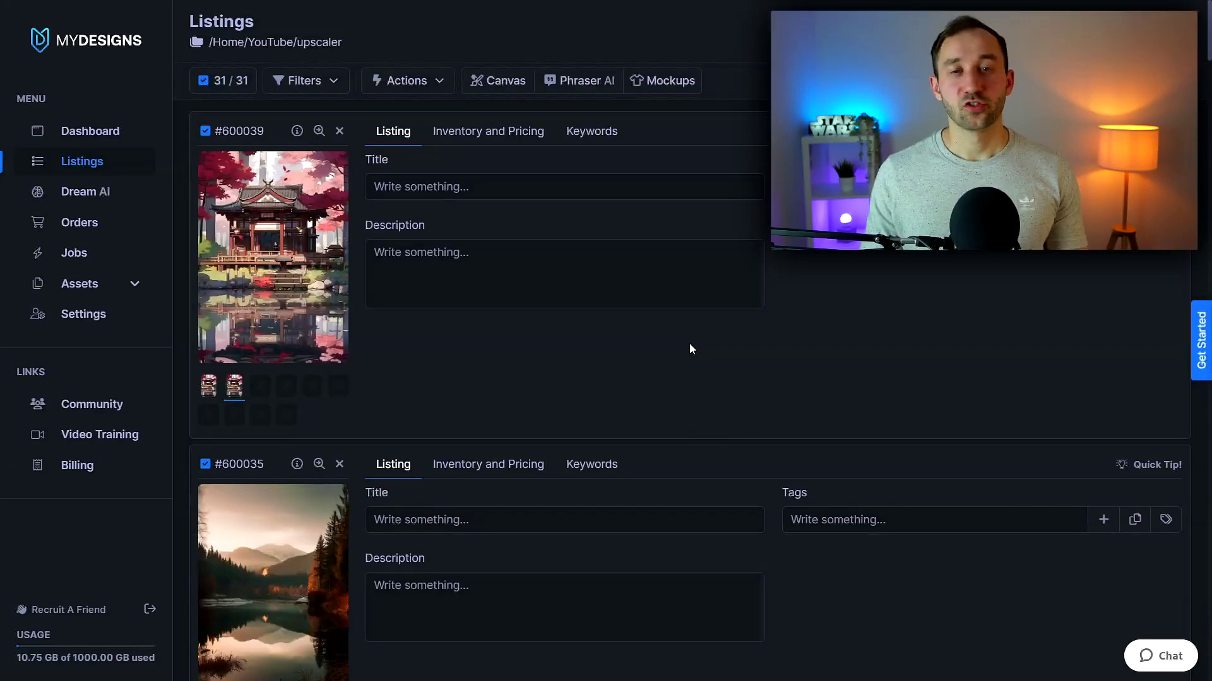
{"action": "scroll", "coordinate": [355, 246], "scroll_direction": "down", "scroll_amount": 5}
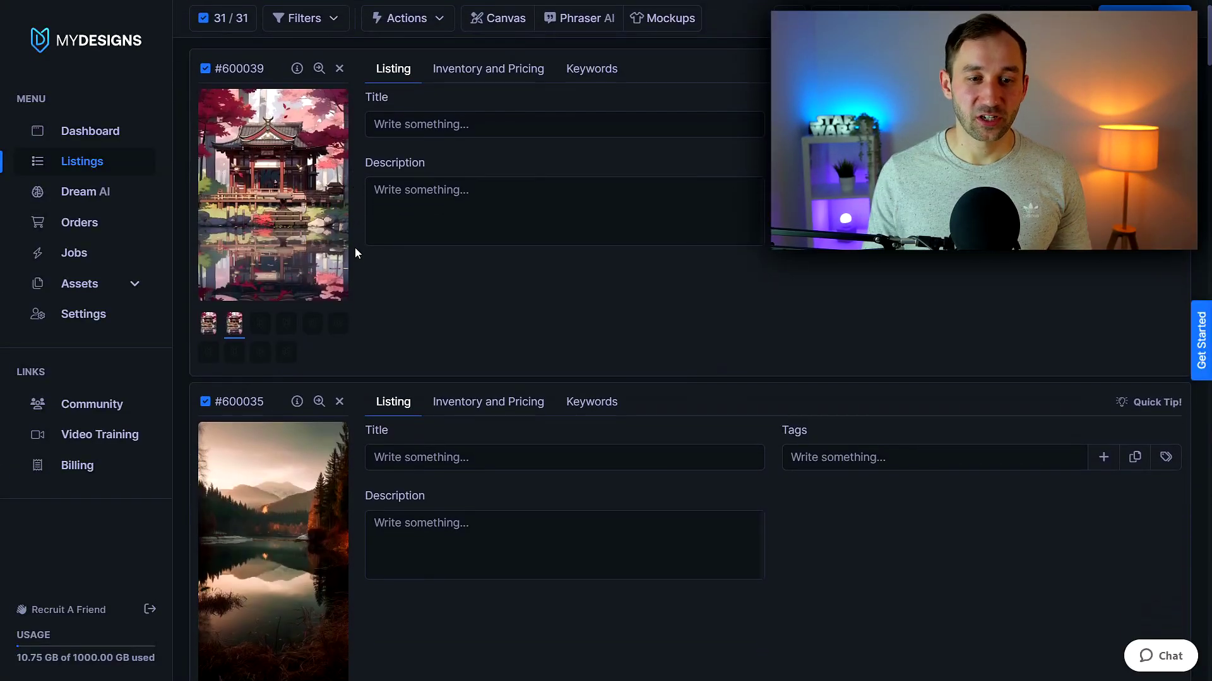
{"action": "scroll", "coordinate": [221, 327], "scroll_direction": "down", "scroll_amount": 2}
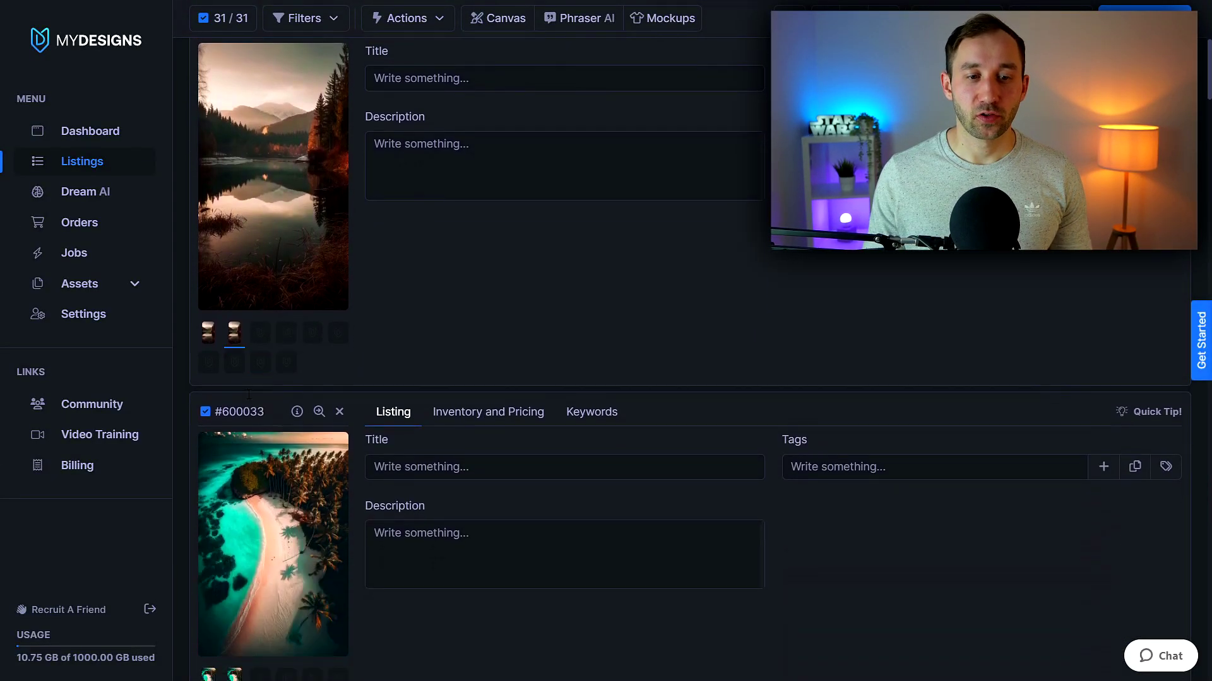
{"action": "scroll", "coordinate": [757, 371], "scroll_direction": "down", "scroll_amount": 5}
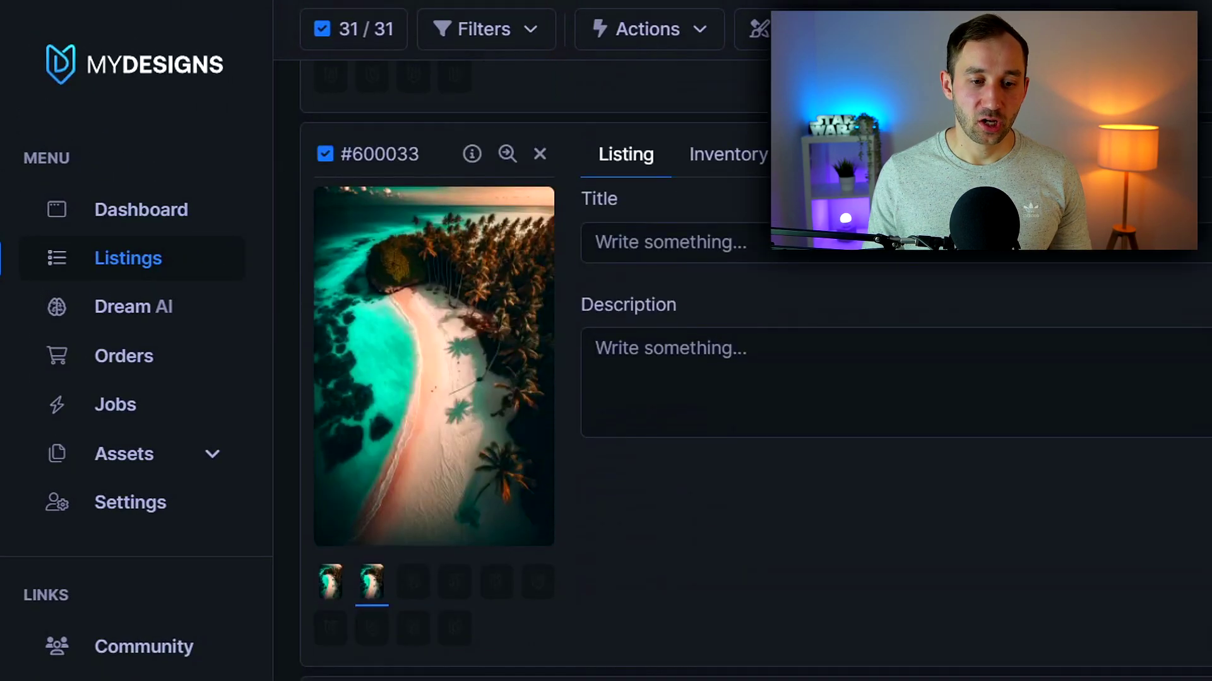
{"action": "scroll", "coordinate": [757, 371], "scroll_direction": "down", "scroll_amount": 8}
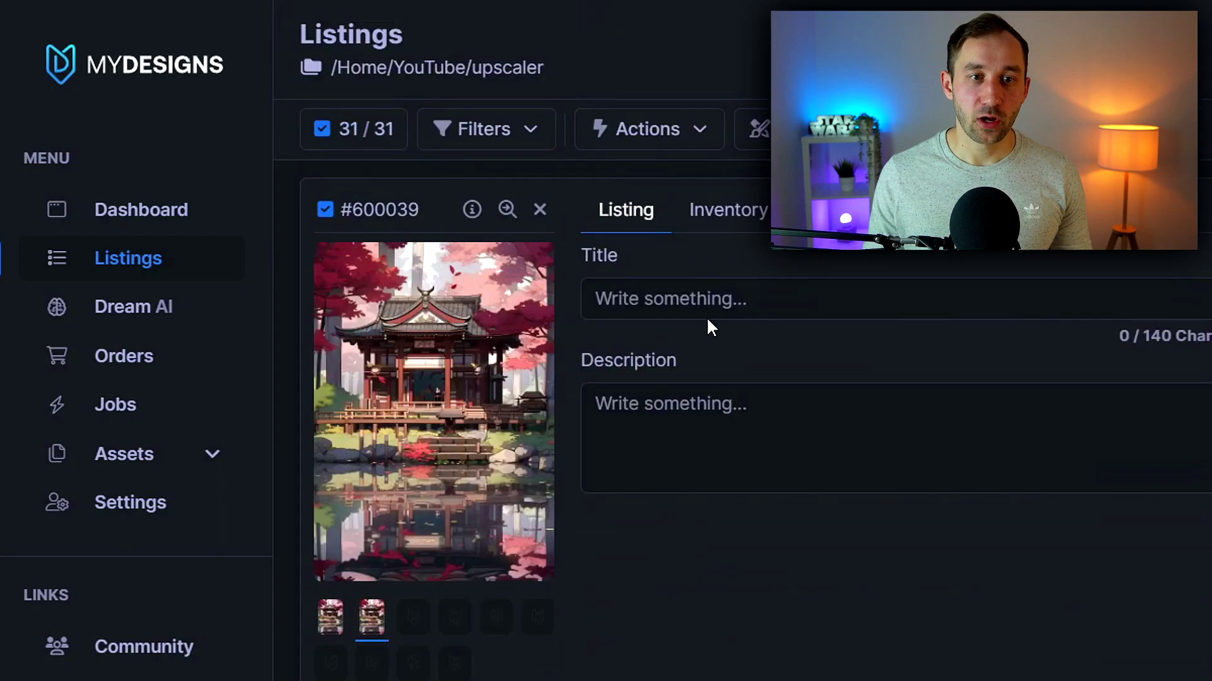
{"action": "left_click", "coordinate": [650, 142]}
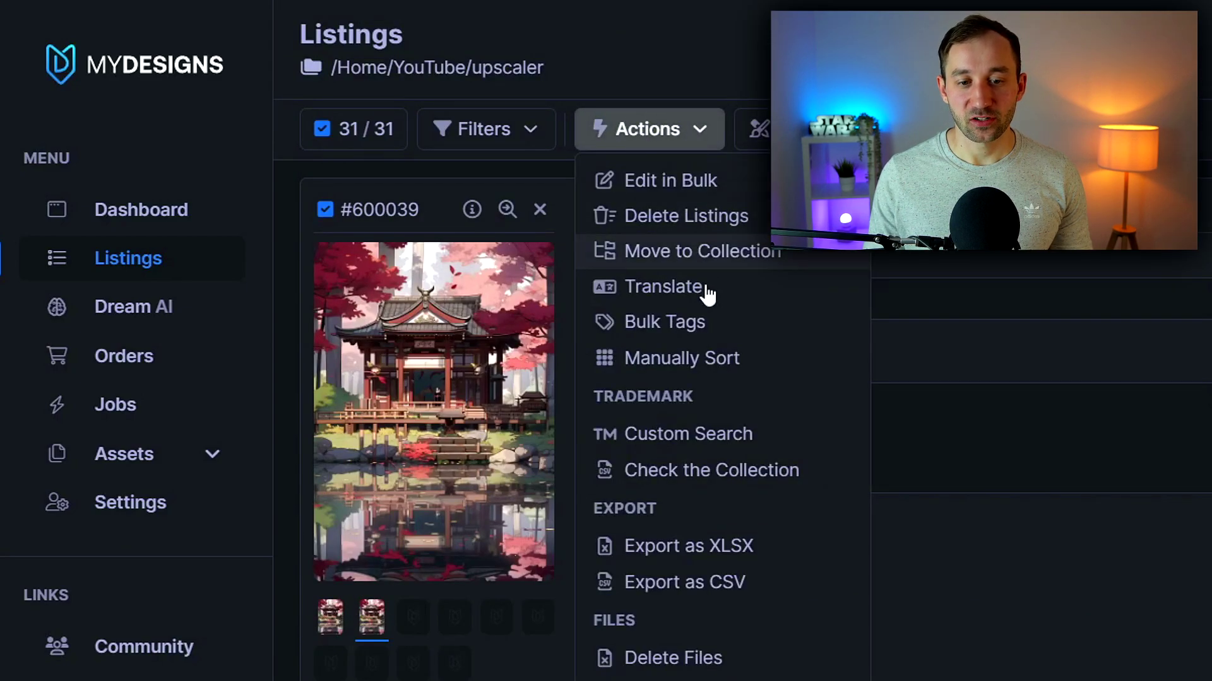
- Download the T-shirt 1 files of all 31 listings with Download as ZIP
{"action": "scroll", "coordinate": [741, 446], "scroll_direction": "down", "scroll_amount": 1}
{"action": "scroll", "coordinate": [742, 446], "scroll_direction": "down", "scroll_amount": 5}
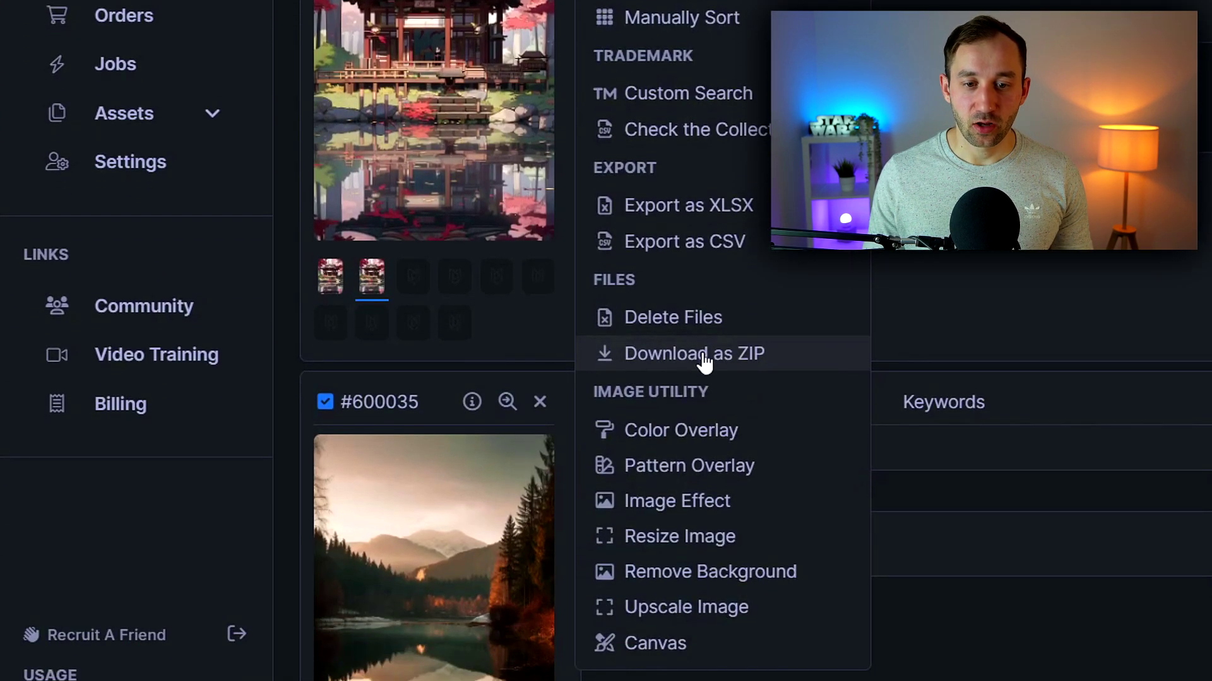
{"action": "left_click", "coordinate": [705, 363]}
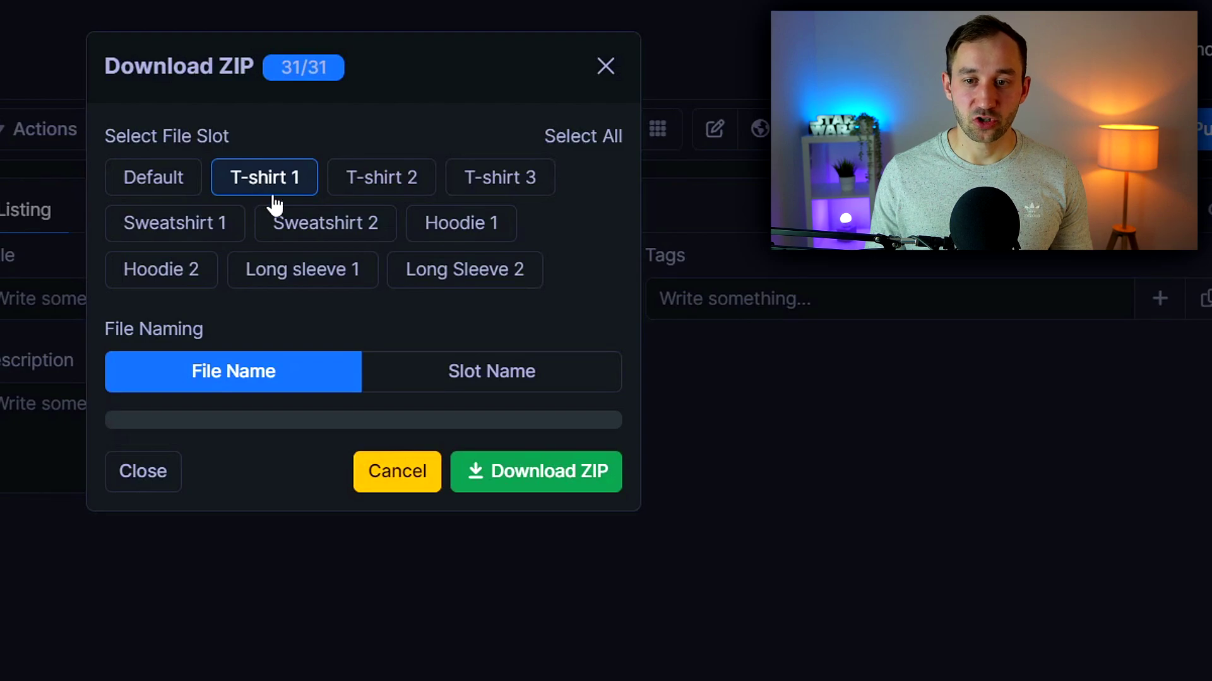
{"action": "left_click", "coordinate": [550, 473]}
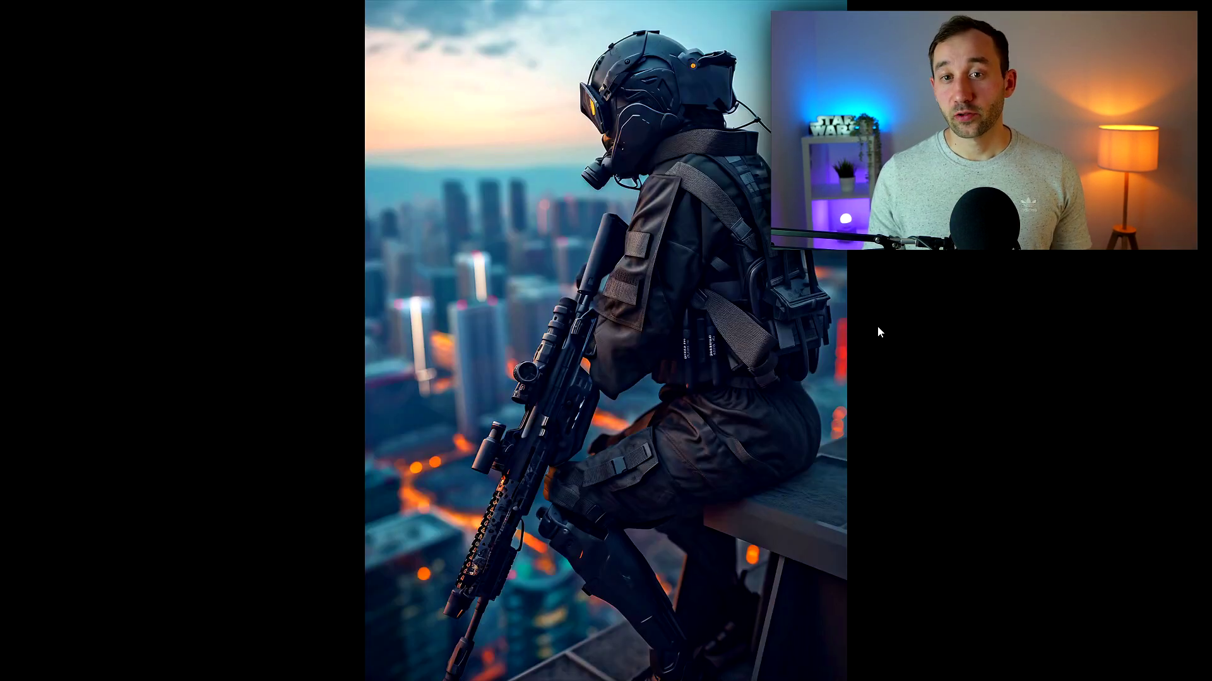
- Zoom into the soldier image, then advance to the kitchen and pink-teal floral images
{"action": "scroll", "coordinate": [577, 407], "scroll_direction": "up", "scroll_amount": 5}
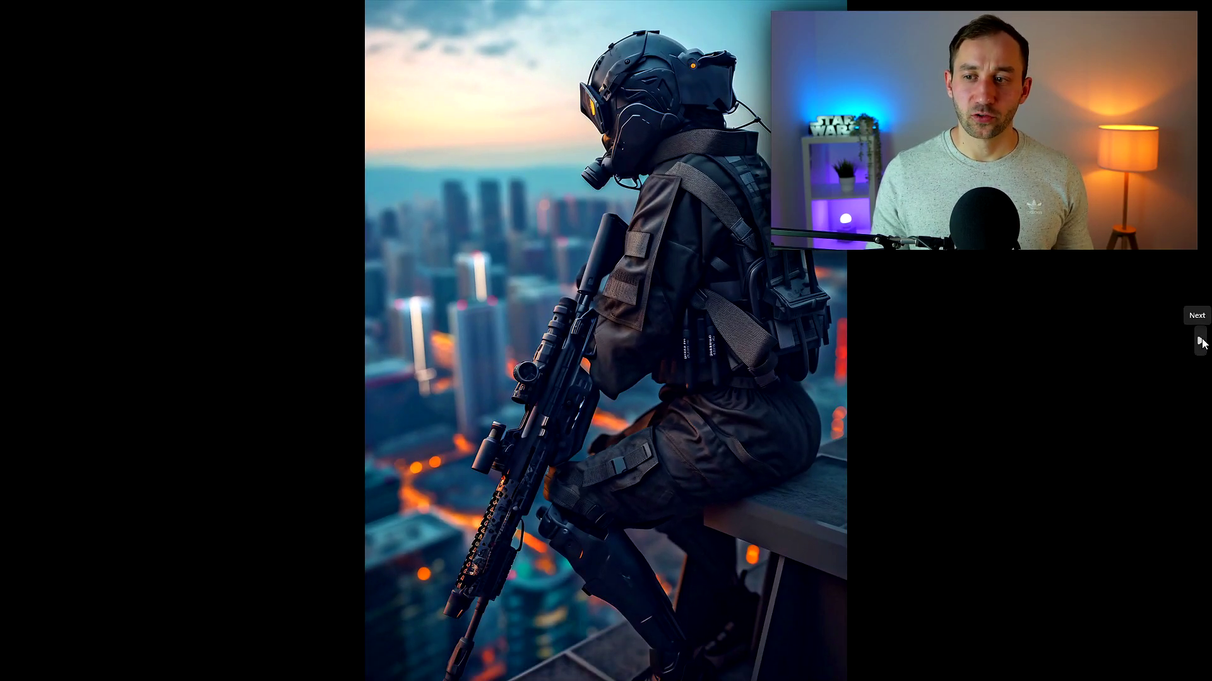
{"action": "left_click", "coordinate": [1201, 341]}
{"action": "left_click", "coordinate": [1201, 342]}
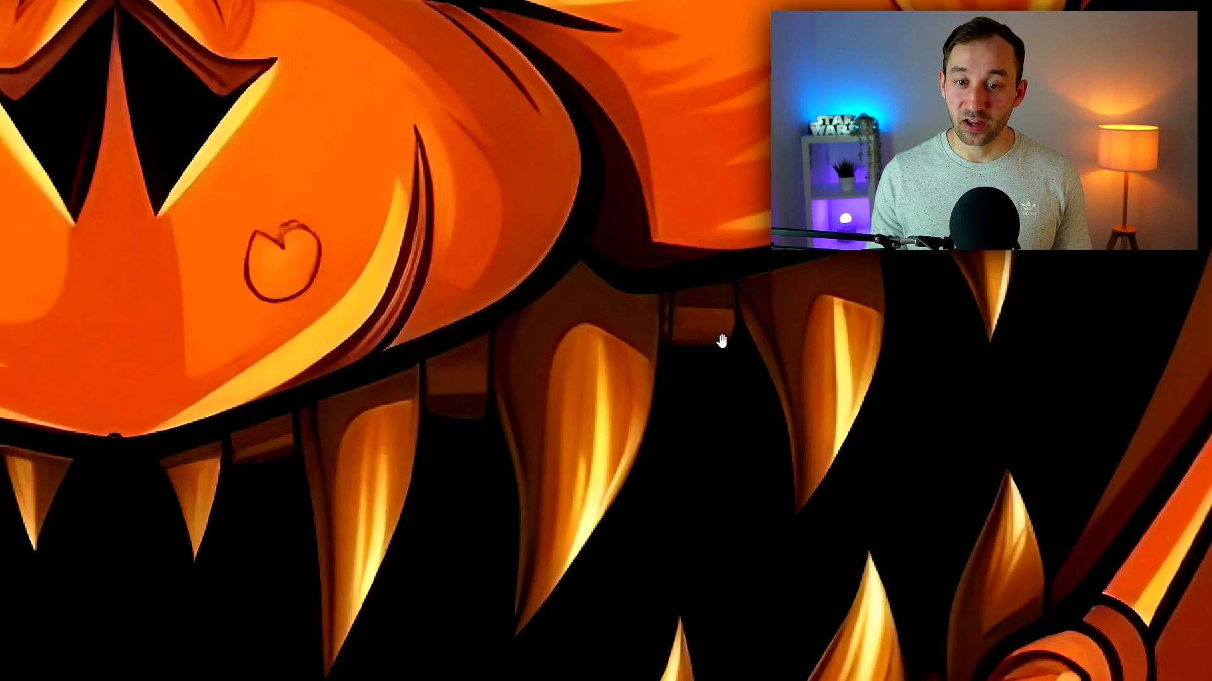
- Zoom deep into the pumpkin creature's fangs to judge the upscaled sharpness
{"action": "scroll", "coordinate": [709, 238], "scroll_direction": "up", "scroll_amount": 2}
{"action": "scroll", "coordinate": [560, 430], "scroll_direction": "up", "scroll_amount": 2}
{"action": "scroll", "coordinate": [616, 341], "scroll_direction": "up", "scroll_amount": 3}
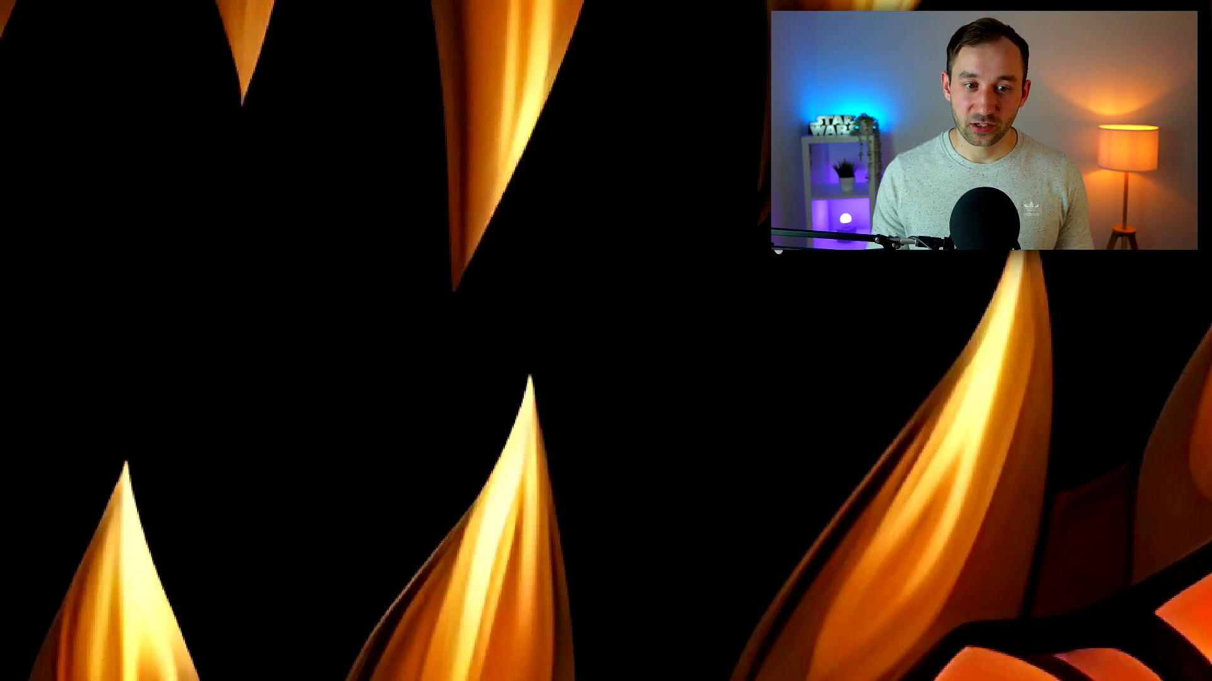